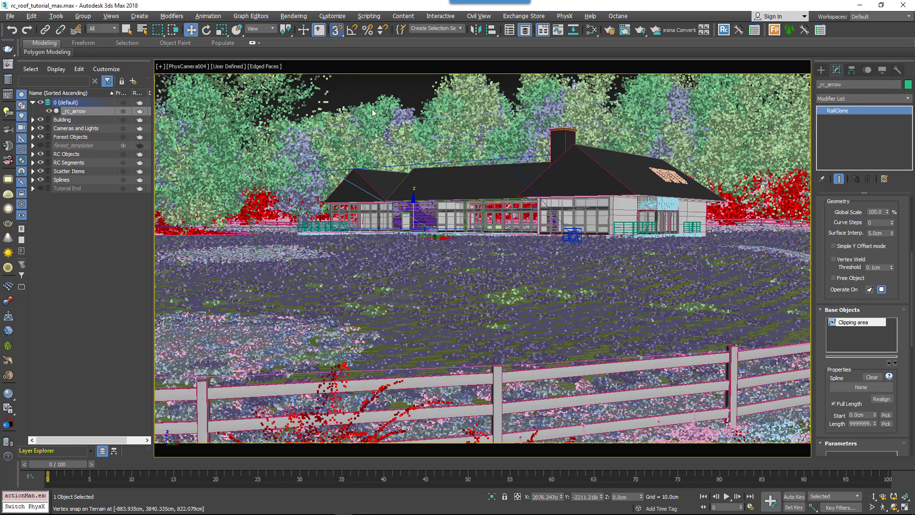
# Turn off snapping, select the _rc_roof object and isolate it in a perspective view
pyautogui.click(337, 29)
pyautogui.click(570, 163)
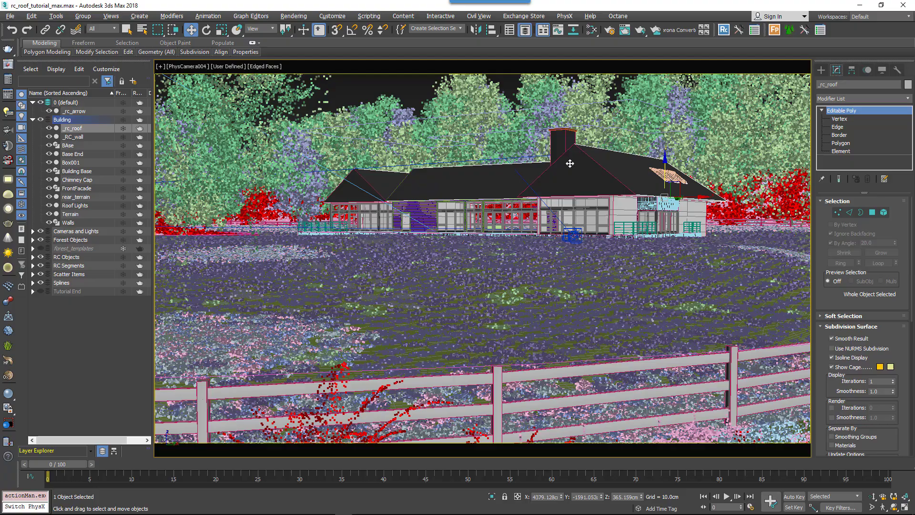
pyautogui.press('p')
pyautogui.press('z')
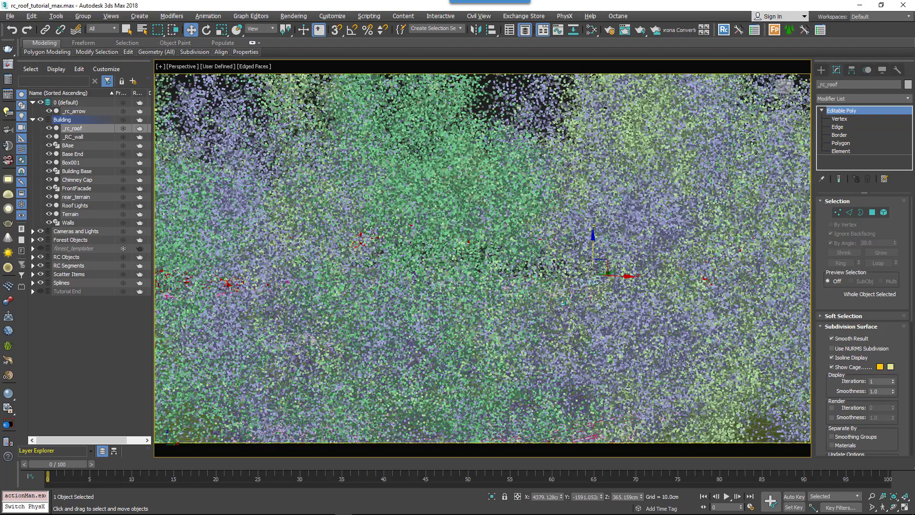
pyautogui.scroll(-10, 571, 197)
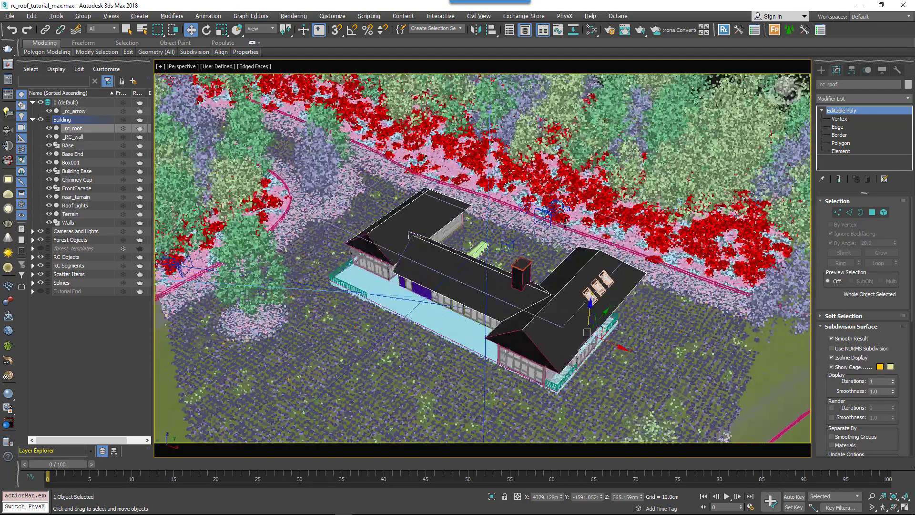
pyautogui.hotkey('alt', 'q')
pyautogui.keyDown('alt'); pyautogui.moveTo(568, 225); pyautogui.dragTo(556, 243, button='middle'); pyautogui.keyUp('alt')
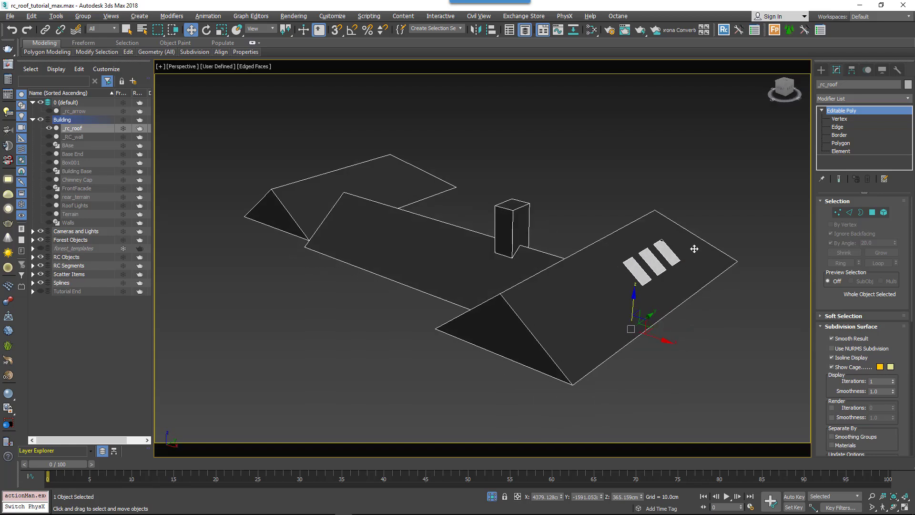
# Run the RC_CreateBoundarySplines.ms script and place its dialog clear of the roof model
pyautogui.click(370, 17)
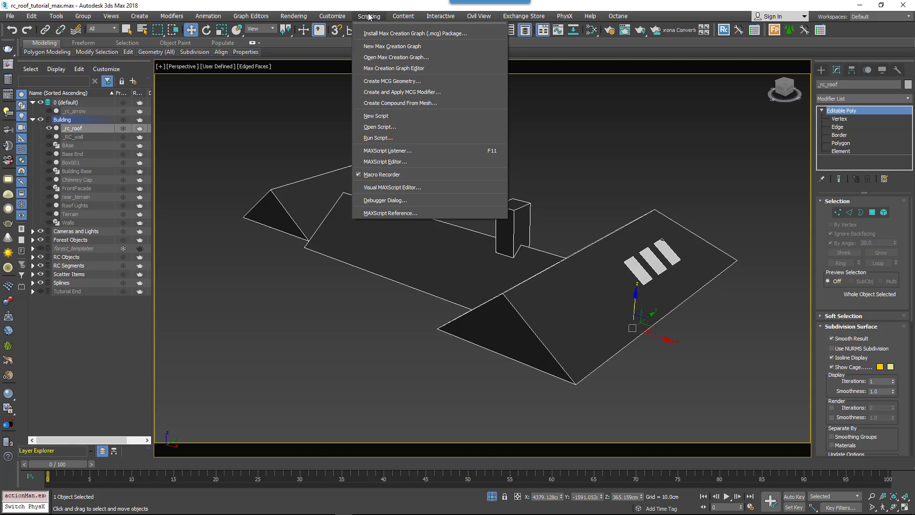
pyautogui.click(394, 138)
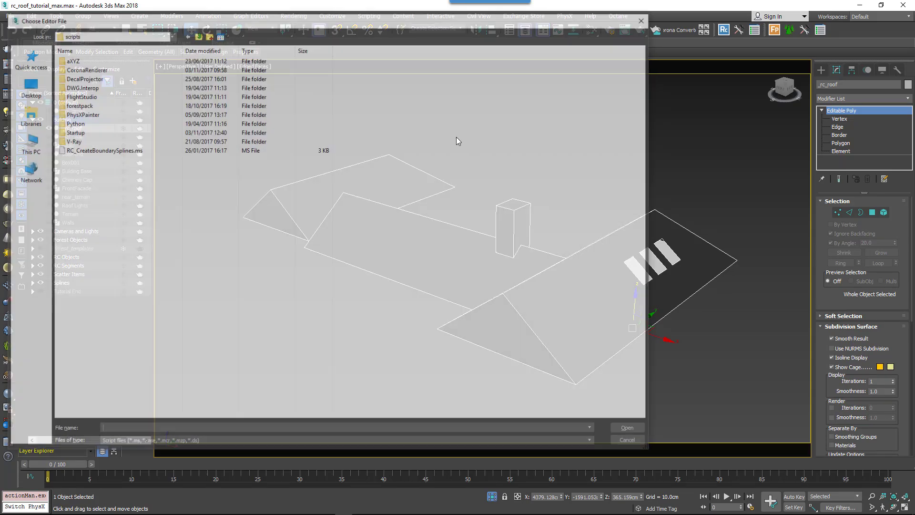
pyautogui.click(139, 151)
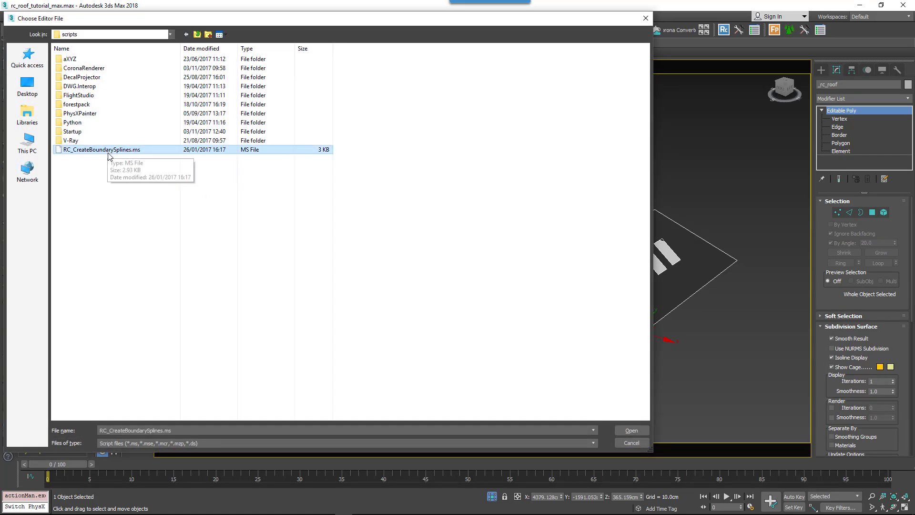
pyautogui.click(620, 429)
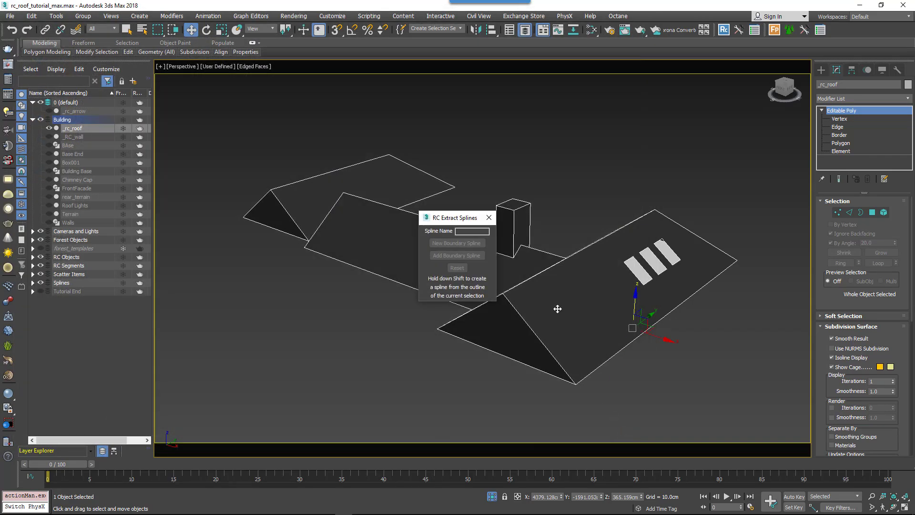
pyautogui.moveTo(441, 221); pyautogui.dragTo(638, 103)
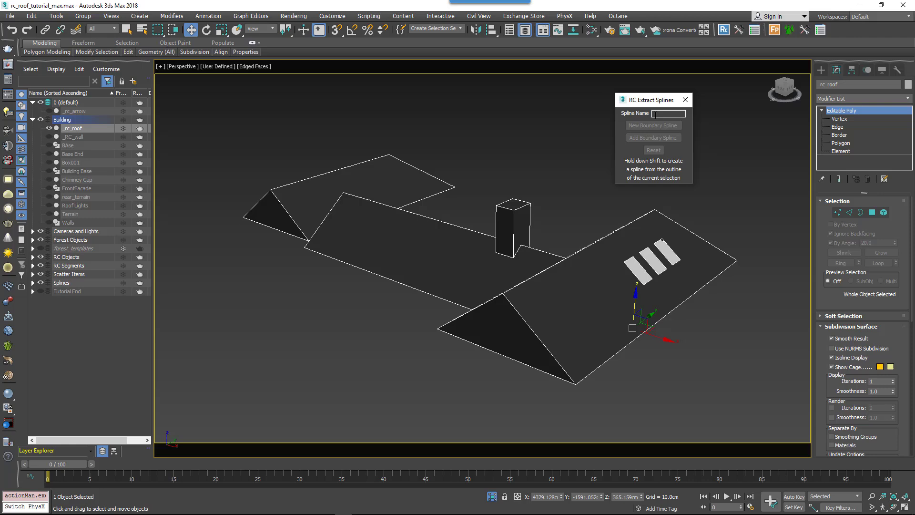
# Set the spline name to RoofSpline and create a new boundary spline from the roof polygon containing the skylights
pyautogui.click(662, 117)
pyautogui.write('RoofSpline')
pyautogui.click(855, 142)
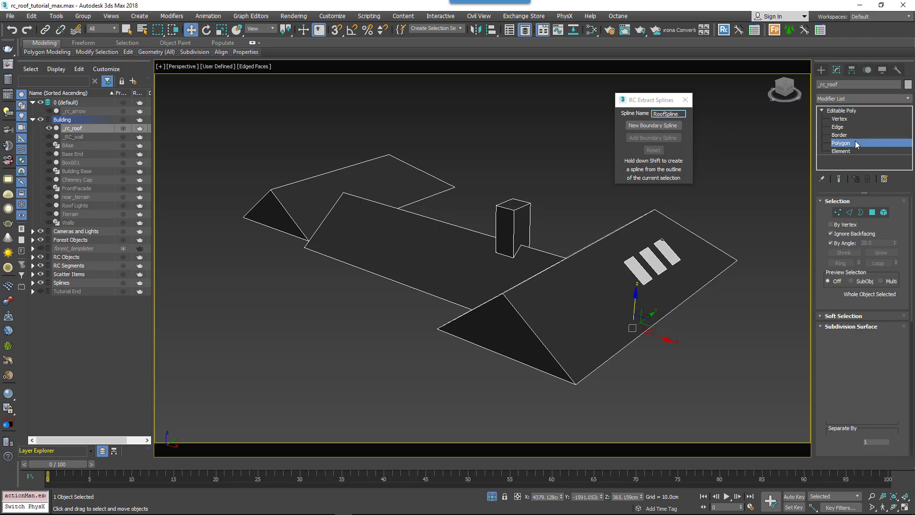
pyautogui.click(613, 285)
pyautogui.click(665, 125)
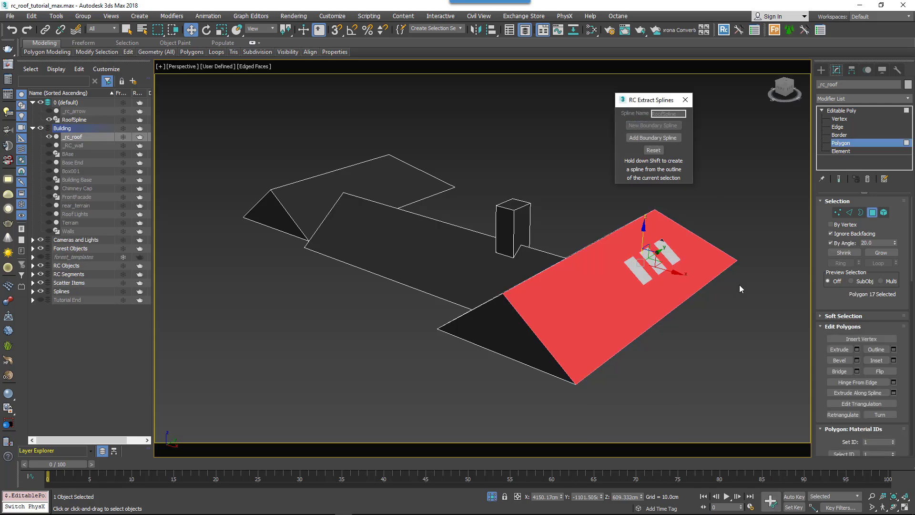
# Add boundary splines for the skylight wing's hip end and inner slope and the adjoining slope of the central section
pyautogui.keyDown('alt'); pyautogui.moveTo(739, 285); pyautogui.dragTo(715, 340, button='middle'); pyautogui.keyUp('alt')
pyautogui.click(717, 339)
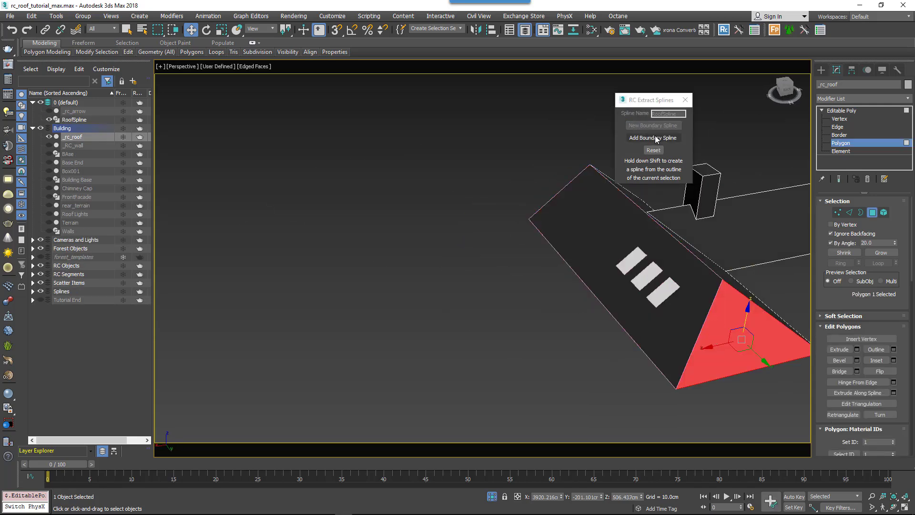
pyautogui.click(655, 136)
pyautogui.keyDown('alt'); pyautogui.moveTo(728, 293); pyautogui.dragTo(582, 302, button='middle'); pyautogui.keyUp('alt')
pyautogui.click(634, 268)
pyautogui.press('shift')
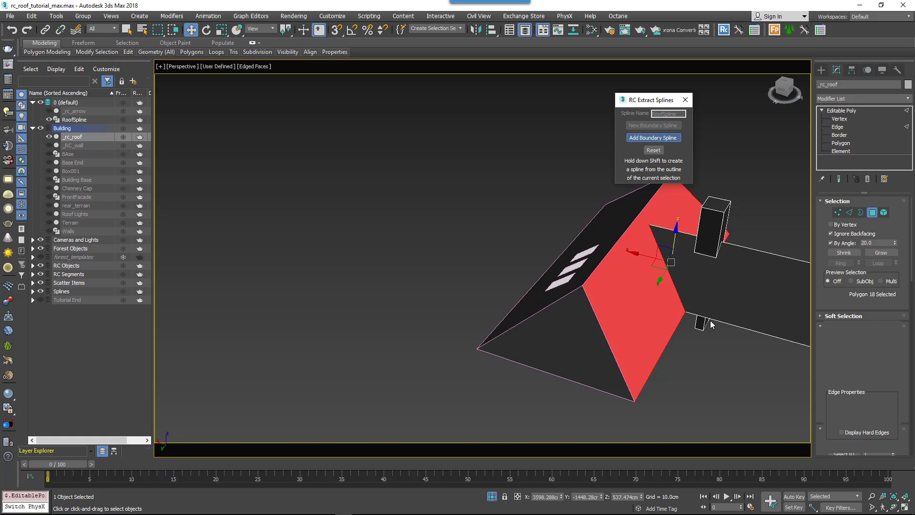
pyautogui.click(746, 309)
pyautogui.press('shift')
# Add boundary splines for the far wing's inner slope and its triangular hip end
pyautogui.keyDown('alt'); pyautogui.moveTo(747, 312); pyautogui.dragTo(782, 305, button='middle'); pyautogui.keyUp('alt')
pyautogui.moveTo(719, 286); pyautogui.dragTo(312, 343, button='middle')
pyautogui.click(556, 234)
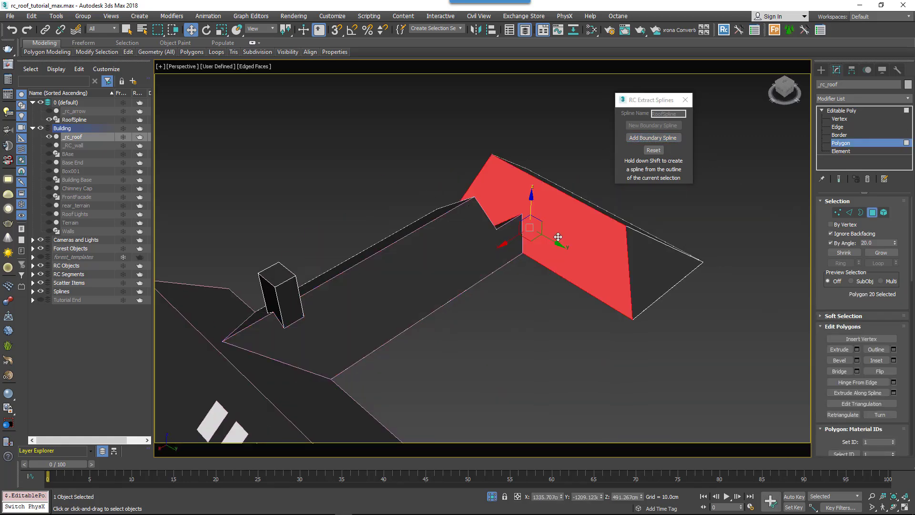
pyautogui.click(656, 140)
pyautogui.click(639, 253)
pyautogui.keyDown('alt'); pyautogui.moveTo(686, 286); pyautogui.dragTo(495, 308, button='middle'); pyautogui.keyUp('alt')
pyautogui.moveTo(692, 279); pyautogui.dragTo(499, 325, button='middle')
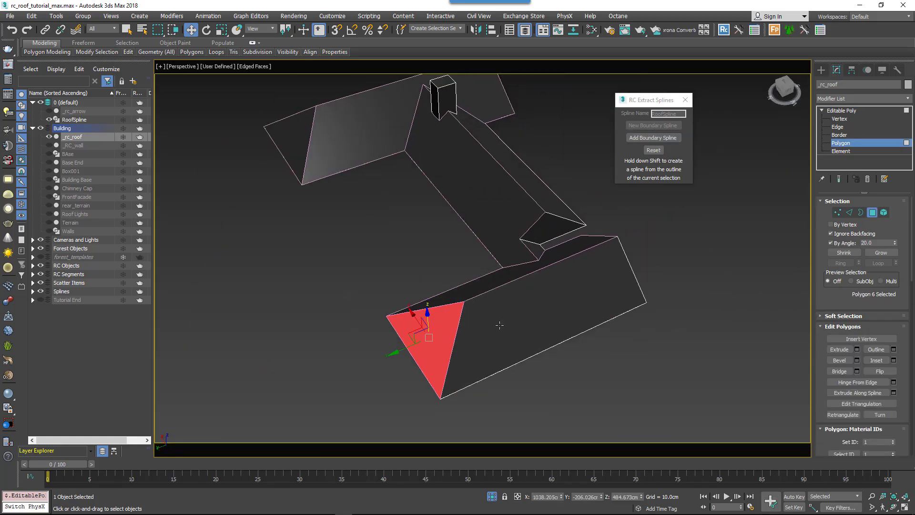
# Add boundary splines for the far wing's outer slope and the central section's opposite slope, and leave polygon editing
pyautogui.click(499, 325)
pyautogui.click(669, 139)
pyautogui.keyDown('alt'); pyautogui.moveTo(696, 310); pyautogui.dragTo(577, 327, button='middle'); pyautogui.keyUp('alt')
pyautogui.click(704, 302)
pyautogui.click(657, 139)
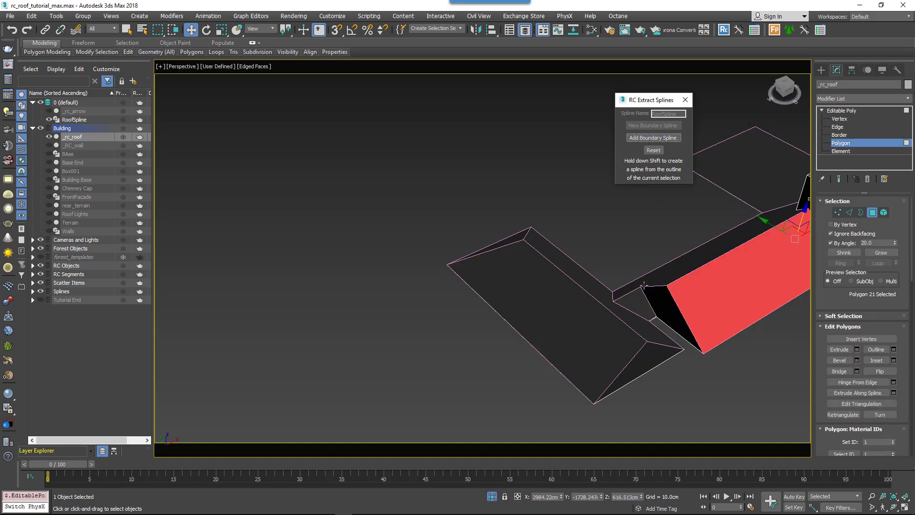
pyautogui.moveTo(672, 340); pyautogui.dragTo(836, 185, button='middle')
pyautogui.click(844, 143)
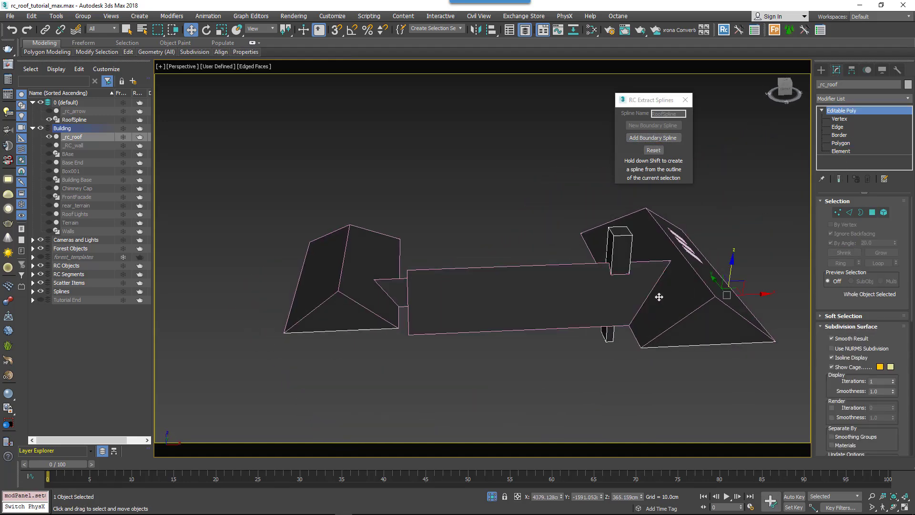
# Lift the RoofSpline shape off the roof to check the extracted outlines, and undo the move
pyautogui.click(715, 298)
pyautogui.moveTo(730, 277); pyautogui.dragTo(735, 215)
pyautogui.keyDown('alt'); pyautogui.moveTo(672, 247); pyautogui.dragTo(588, 255, button='middle'); pyautogui.keyUp('alt')
pyautogui.hotkey('ctrl', 'z')
# Unhide the _rc_arrow RailClone object and assign RoofSpline as its Clipping area spline
pyautogui.click(821, 70)
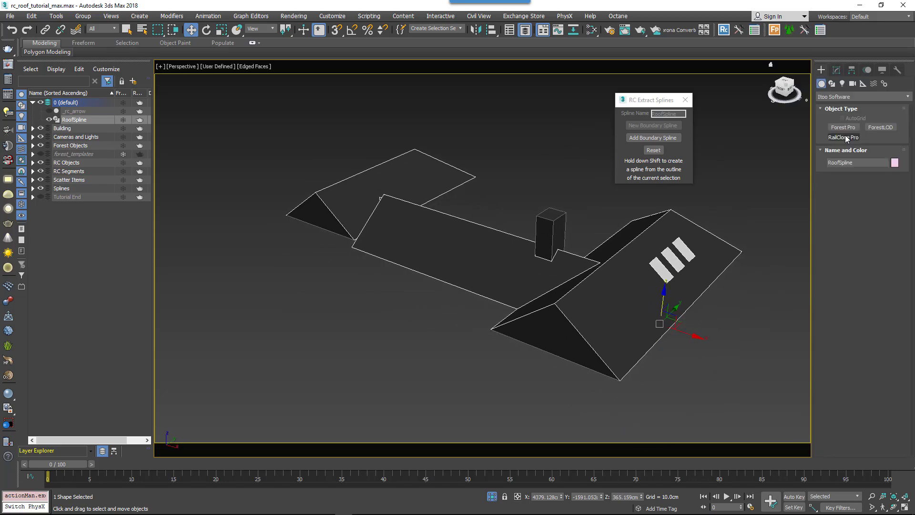
pyautogui.click(93, 110)
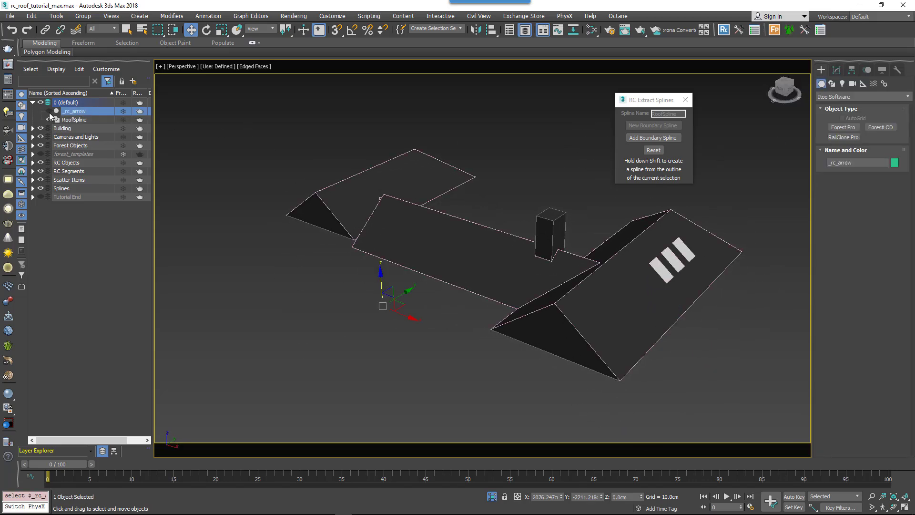
pyautogui.click(49, 111)
pyautogui.click(836, 69)
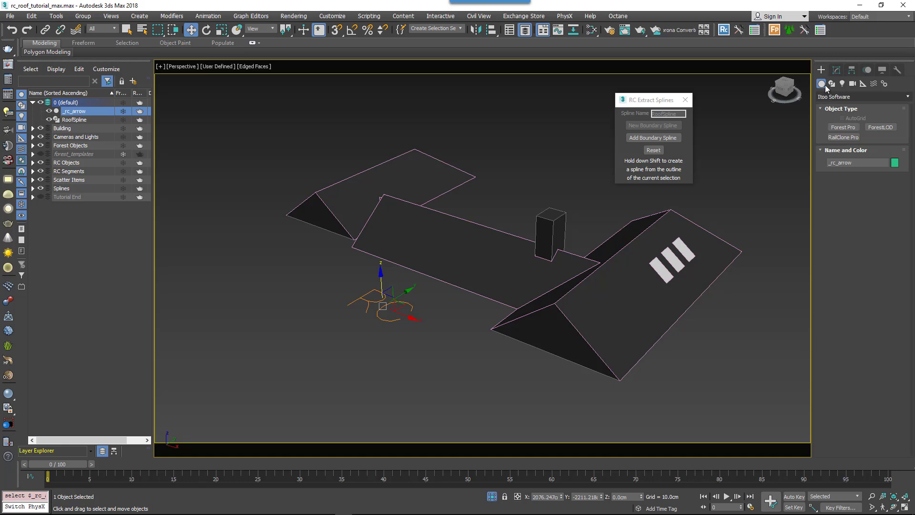
pyautogui.click(860, 388)
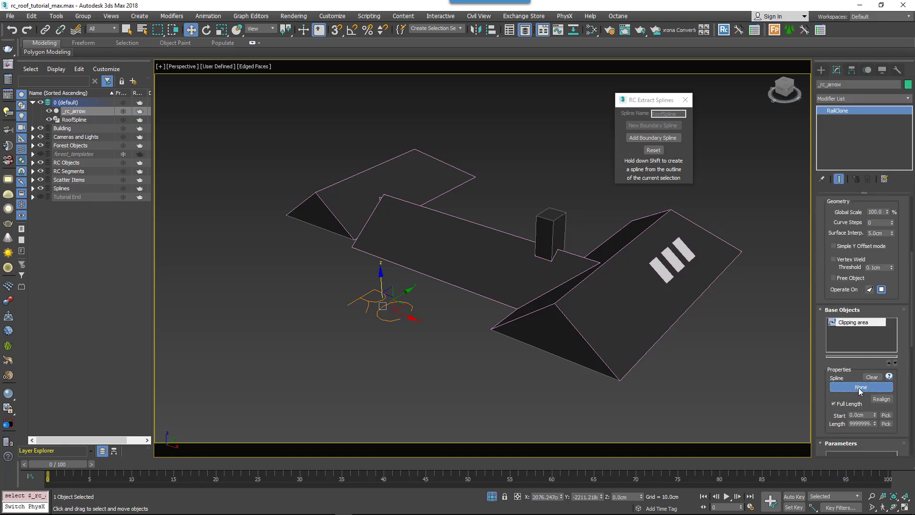
pyautogui.click(653, 344)
# Select the RailClone base object RoofSpline and reverse the splines outlining both main slopes of the skylight wing
pyautogui.rightClick(659, 350)
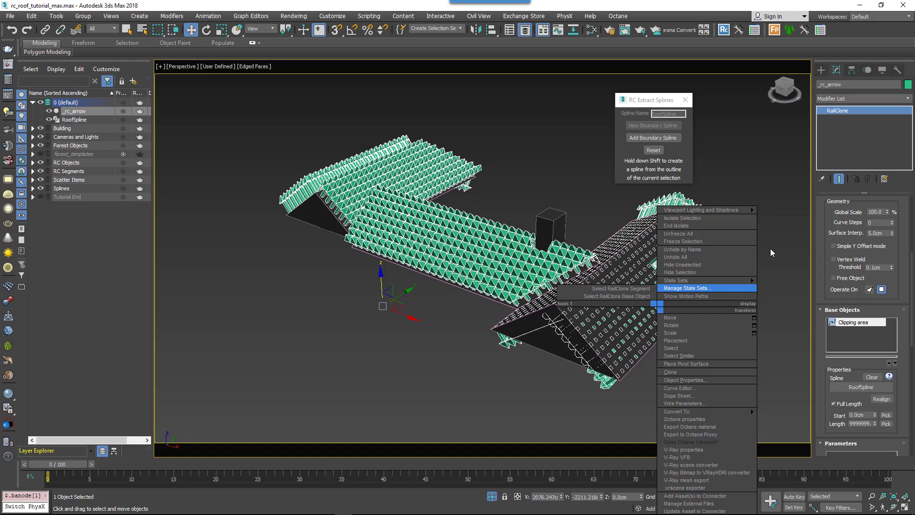
pyautogui.click(706, 287)
pyautogui.click(674, 331)
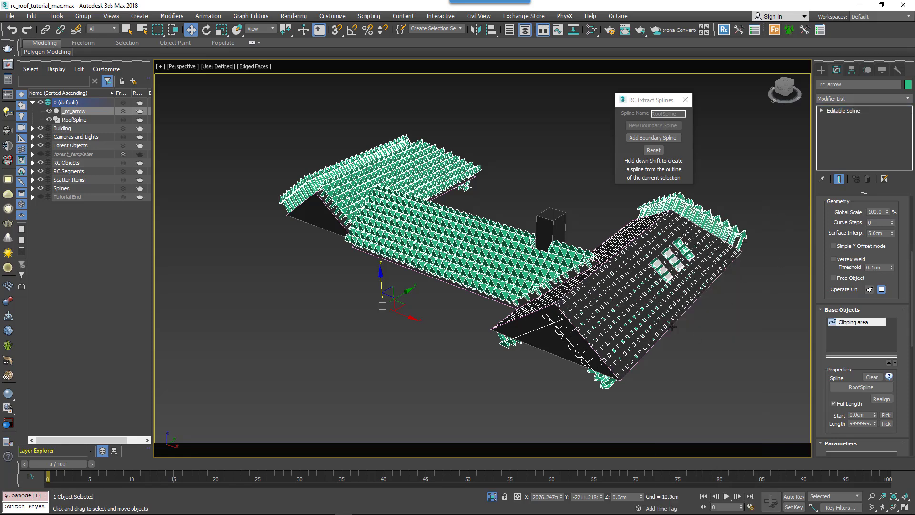
pyautogui.click(873, 236)
pyautogui.scroll(1, 694, 370)
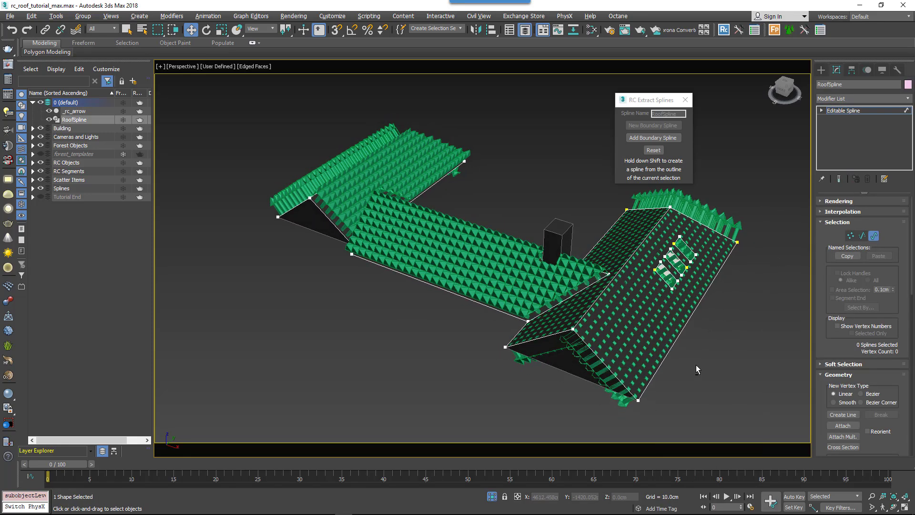
pyautogui.click(648, 384)
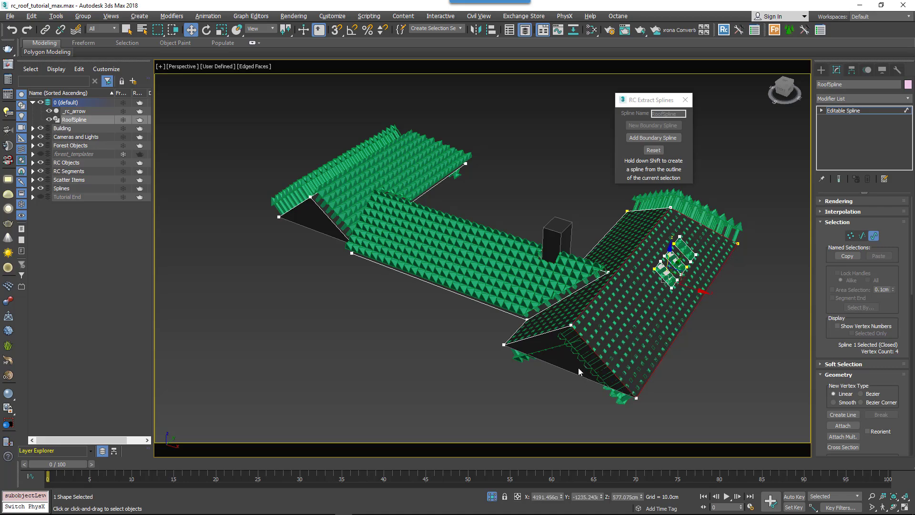
pyautogui.keyDown('ctrl'); pyautogui.click(551, 332); pyautogui.keyUp('ctrl')
pyautogui.rightClick(549, 329)
pyautogui.click(519, 239)
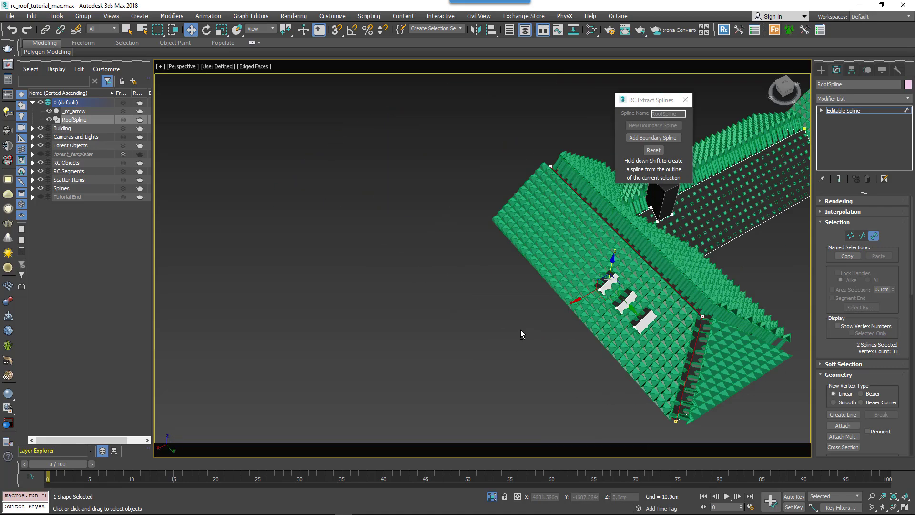
# Reverse the spline around the central slope with the chimney and the small four-vertex spline beside it, and leave spline editing
pyautogui.keyDown('alt'); pyautogui.moveTo(521, 330); pyautogui.dragTo(557, 316, button='middle'); pyautogui.keyUp('alt')
pyautogui.click(556, 319)
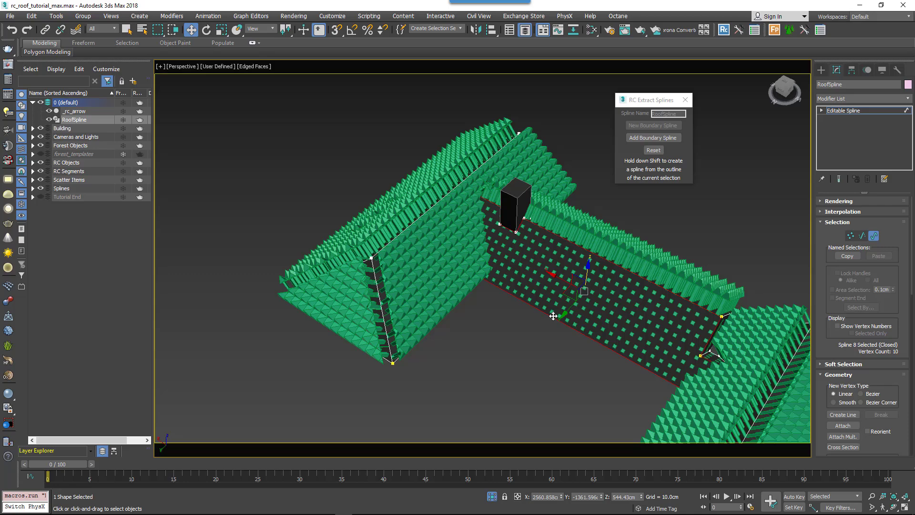
pyautogui.rightClick(517, 224)
pyautogui.click(469, 149)
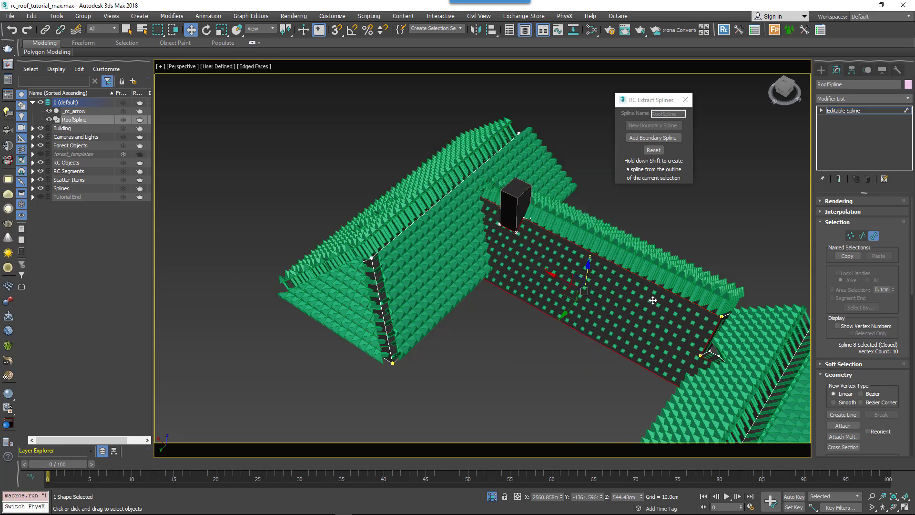
pyautogui.click(711, 355)
pyautogui.rightClick(711, 355)
pyautogui.click(657, 227)
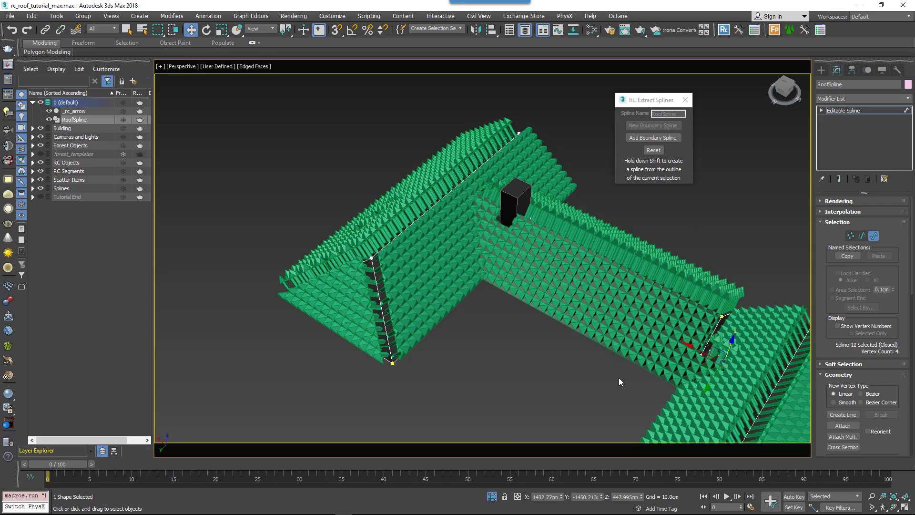
pyautogui.keyDown('alt'); pyautogui.moveTo(693, 377); pyautogui.dragTo(795, 368, button='middle'); pyautogui.keyUp('alt')
pyautogui.click(874, 236)
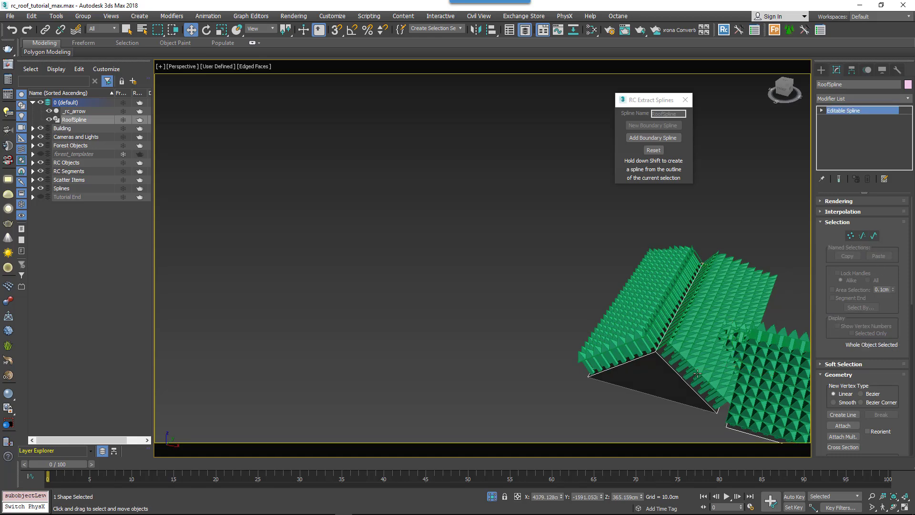
# Select the _rc_arrow RailClone object and import the Renown Tile style from the library's Roofing tiles
pyautogui.moveTo(699, 376); pyautogui.dragTo(455, 311, button='middle')
pyautogui.click(576, 318)
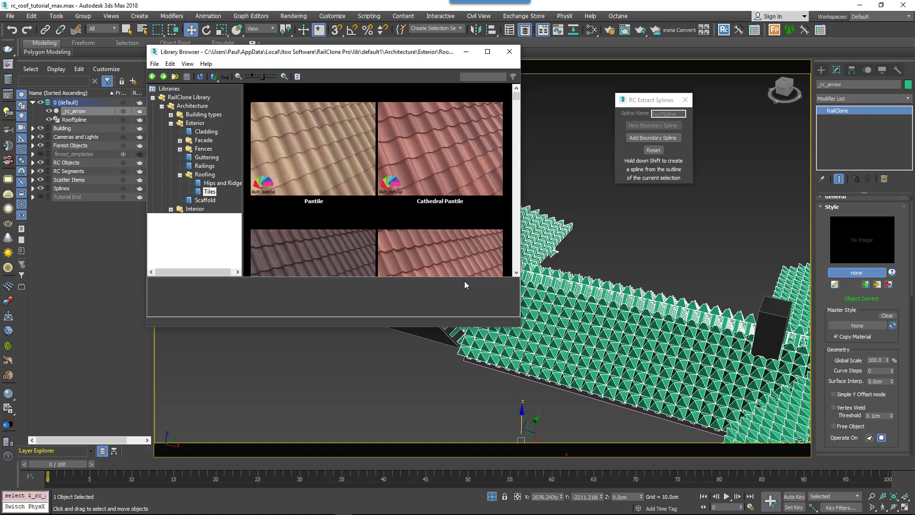
pyautogui.scroll(-5, 373, 218)
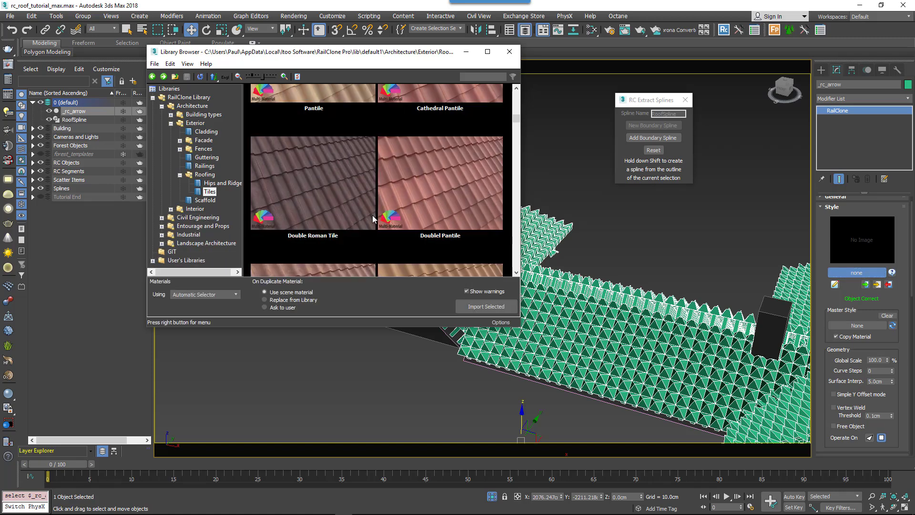
pyautogui.scroll(-2, 355, 220)
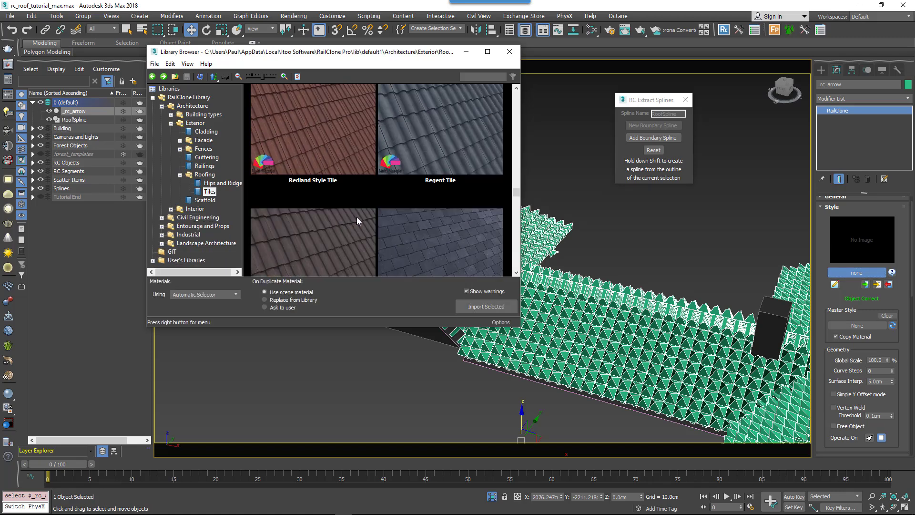
pyautogui.scroll(-2, 357, 217)
pyautogui.scroll(3, 355, 218)
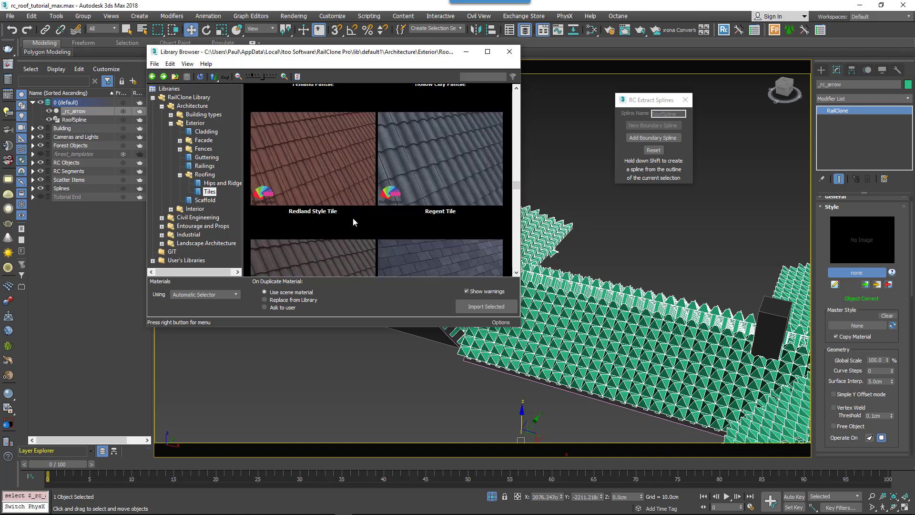
pyautogui.click(322, 249)
pyautogui.scroll(-2, 317, 250)
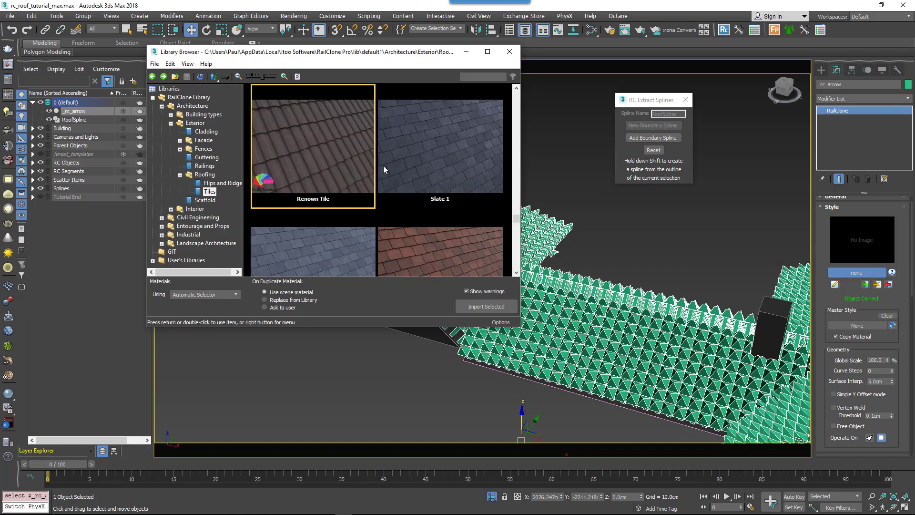
pyautogui.click(472, 307)
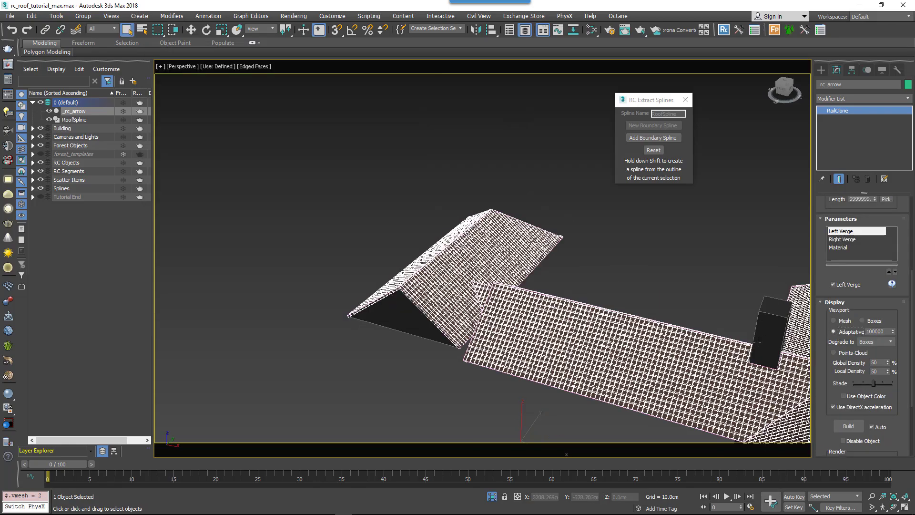
# Select base object RoofSpline and move its gable-end segments along Y, shifting the last selected set by about -21.4 cm
pyautogui.moveTo(765, 413); pyautogui.dragTo(585, 303, button='middle')
pyautogui.scroll(6, 584, 303)
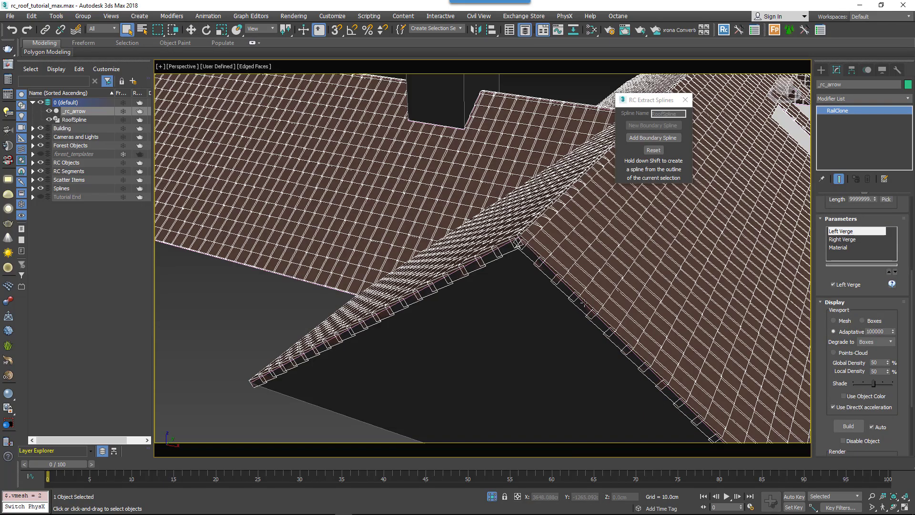
pyautogui.click(583, 303)
pyautogui.press('2')
pyautogui.moveTo(622, 318); pyautogui.dragTo(596, 337)
pyautogui.moveTo(431, 275); pyautogui.dragTo(781, 410, button='middle')
pyautogui.moveTo(205, 205); pyautogui.dragTo(510, 284, button='middle')
pyautogui.scroll(5, 510, 284)
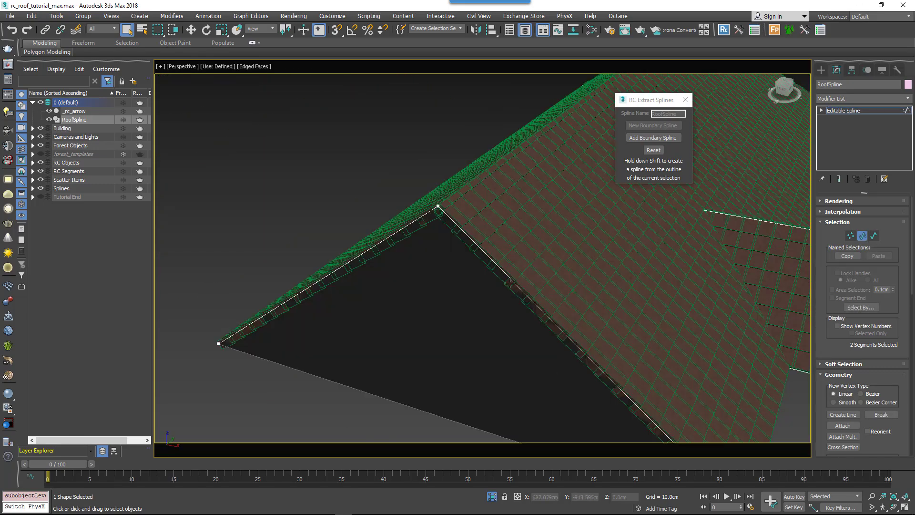
pyautogui.keyDown('alt'); pyautogui.moveTo(438, 240); pyautogui.dragTo(435, 258, button='middle'); pyautogui.keyUp('alt')
pyautogui.press('w')
pyautogui.moveTo(716, 157); pyautogui.dragTo(456, 285, button='middle')
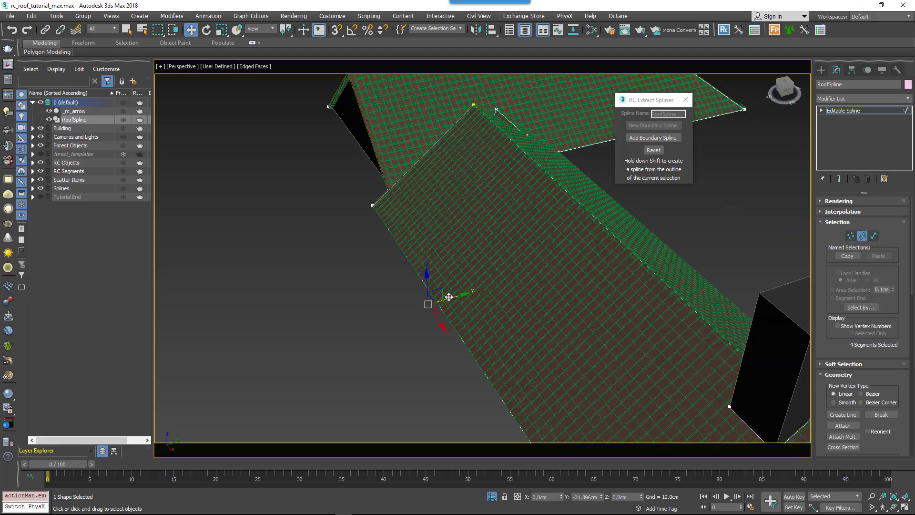
pyautogui.keyDown('alt'); pyautogui.moveTo(413, 256); pyautogui.dragTo(406, 229, button='middle'); pyautogui.keyUp('alt')
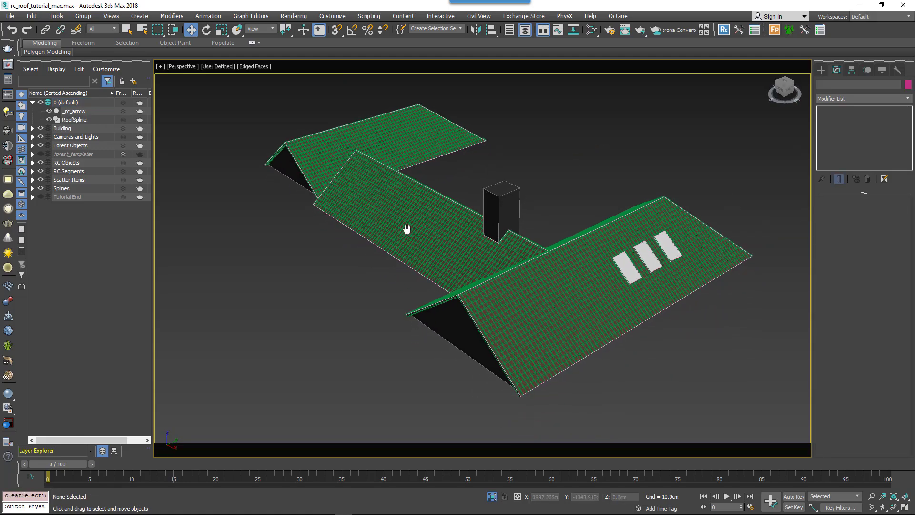
# Set the Material parameter of the _rc_arrow roof tiles to 18 and clear the selection
pyautogui.click(507, 302)
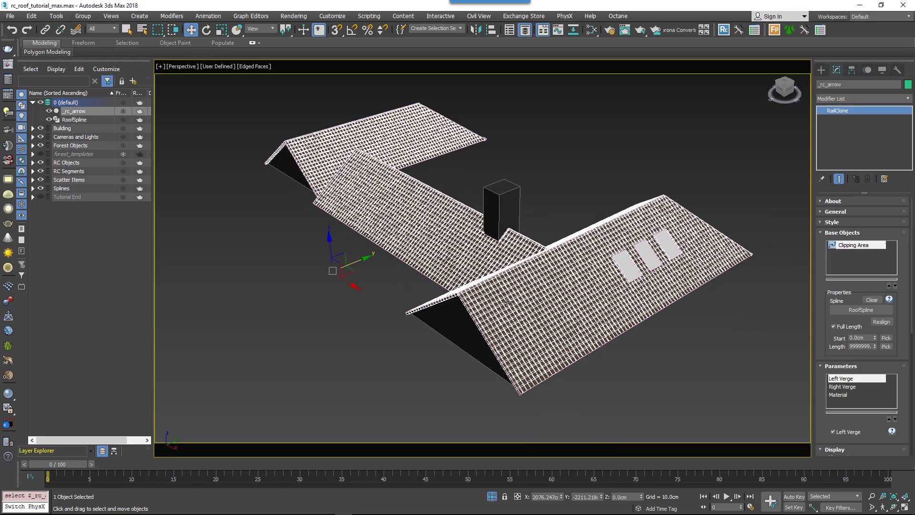
pyautogui.click(845, 394)
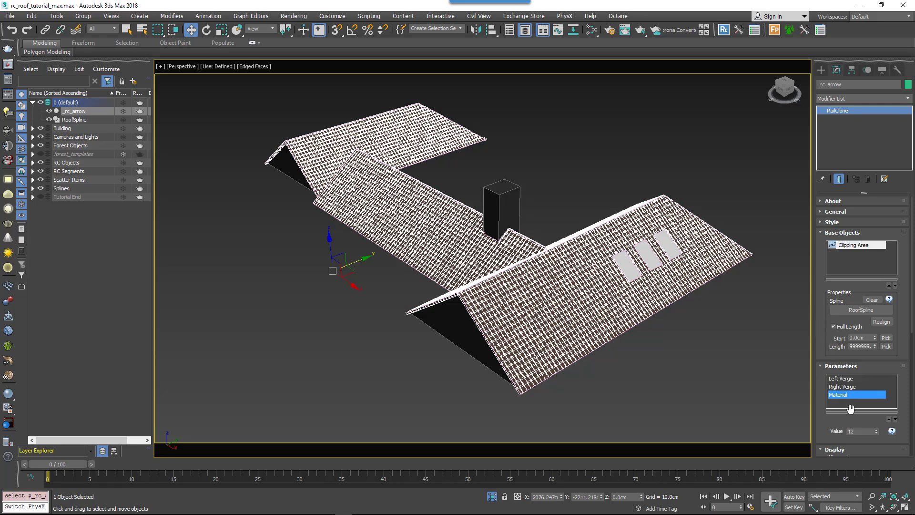
pyautogui.click(861, 431)
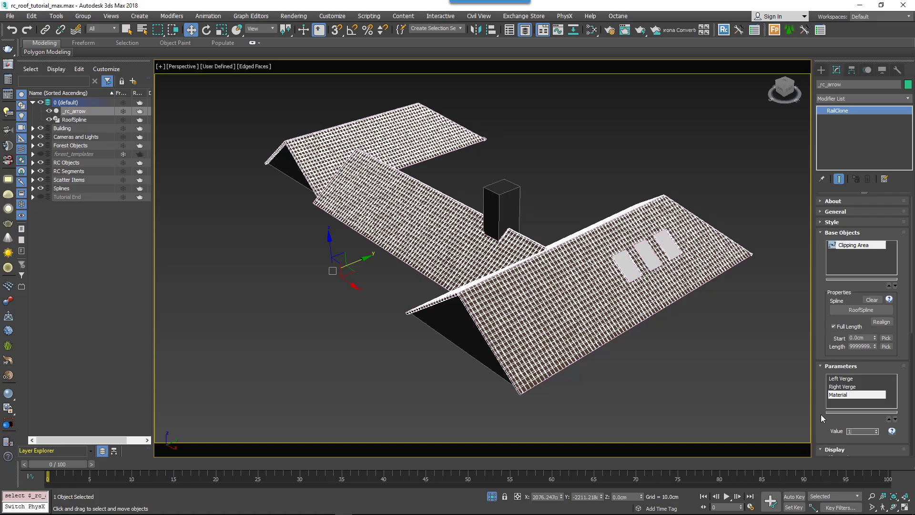
pyautogui.press('Return')
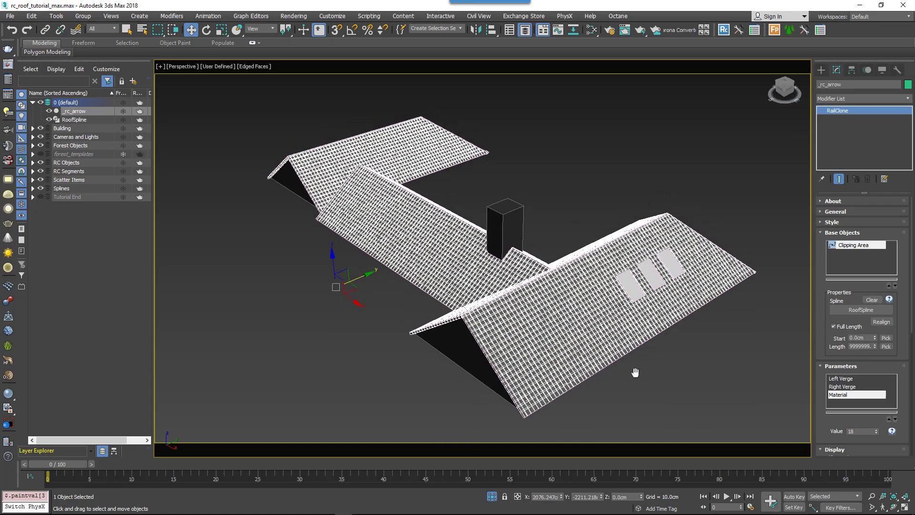
pyautogui.click(347, 266)
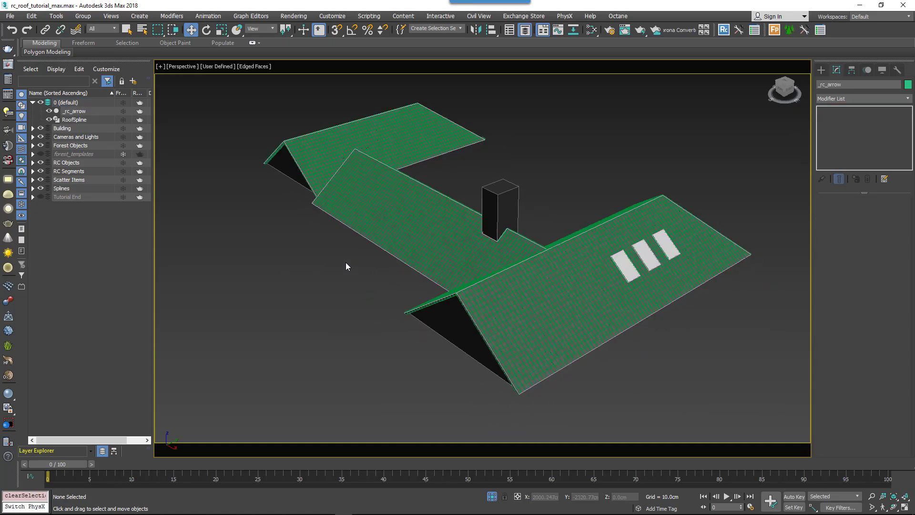
# Hide _rc_arrow and, with vertex snapping on and Start New Shape off, draw a line along the skylight wing's ridge
pyautogui.click(821, 70)
pyautogui.click(832, 83)
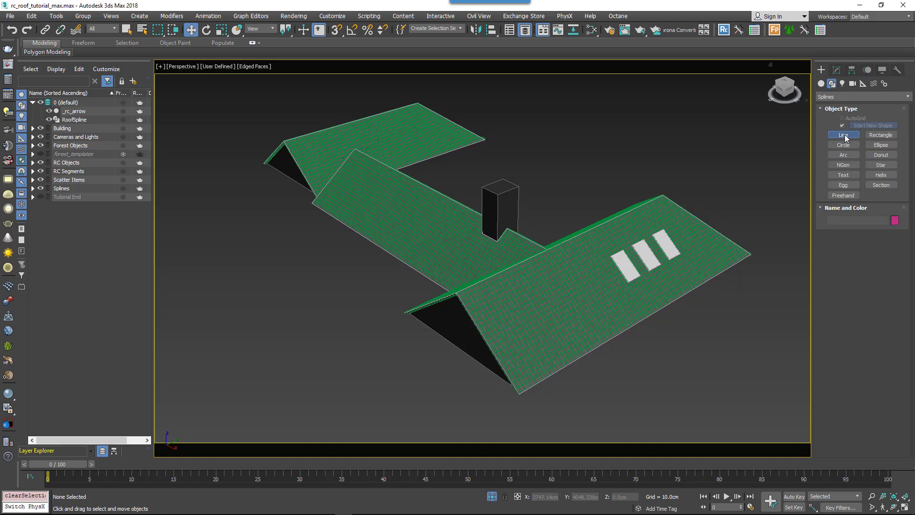
pyautogui.click(844, 135)
pyautogui.click(49, 111)
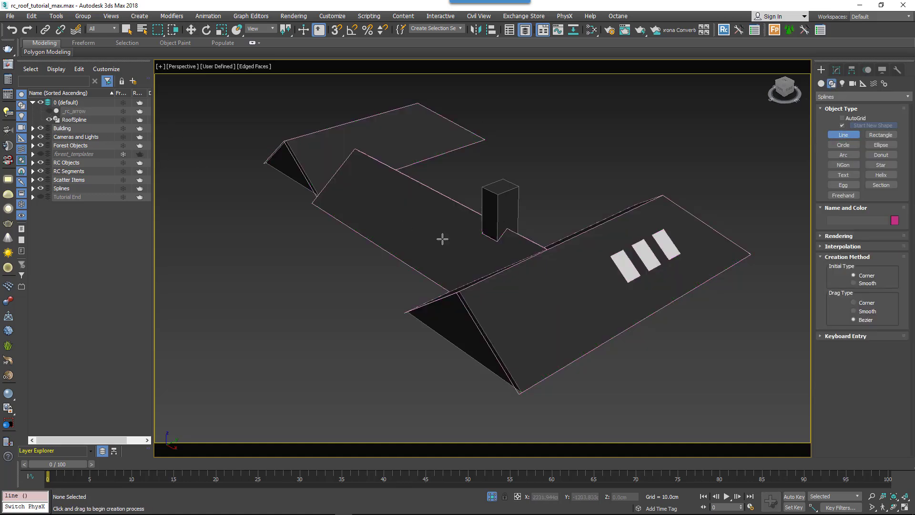
pyautogui.keyDown('alt'); pyautogui.moveTo(442, 239); pyautogui.dragTo(513, 343, button='middle'); pyautogui.keyUp('alt')
pyautogui.press('s')
pyautogui.moveTo(429, 381); pyautogui.dragTo(441, 342, button='middle')
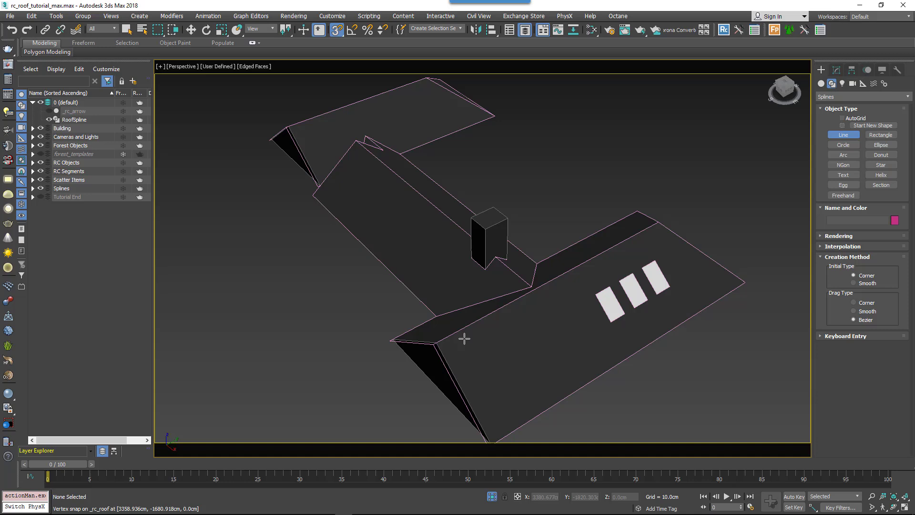
pyautogui.click(441, 342)
pyautogui.click(657, 222)
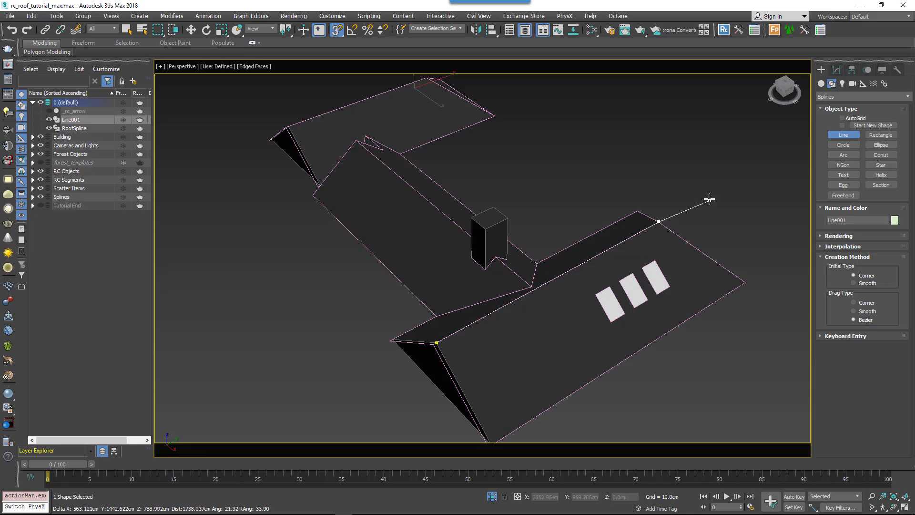
pyautogui.rightClick(709, 198)
# Draw further snapped lines along the far wing's ridge and the ridge sections of the central roof
pyautogui.click(286, 129)
pyautogui.click(426, 78)
pyautogui.rightClick(452, 75)
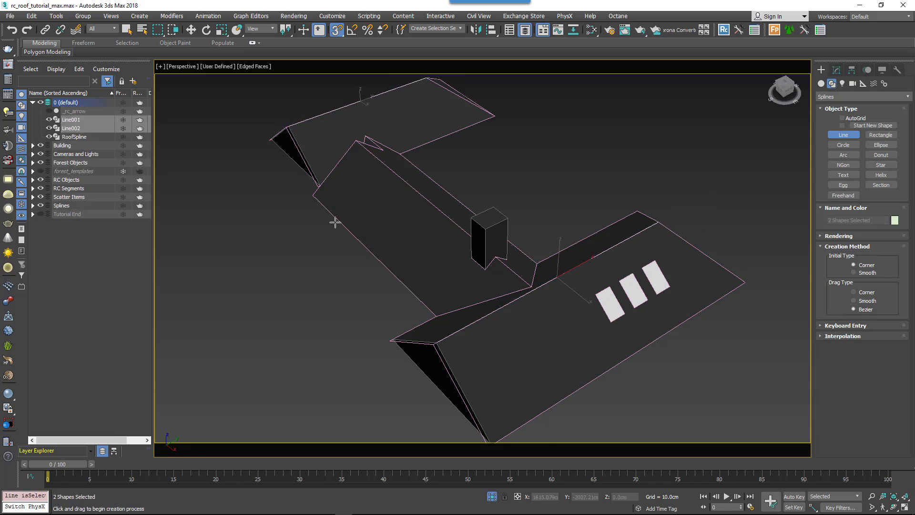
pyautogui.keyDown('alt'); pyautogui.moveTo(328, 234); pyautogui.dragTo(349, 223, button='middle'); pyautogui.keyUp('alt')
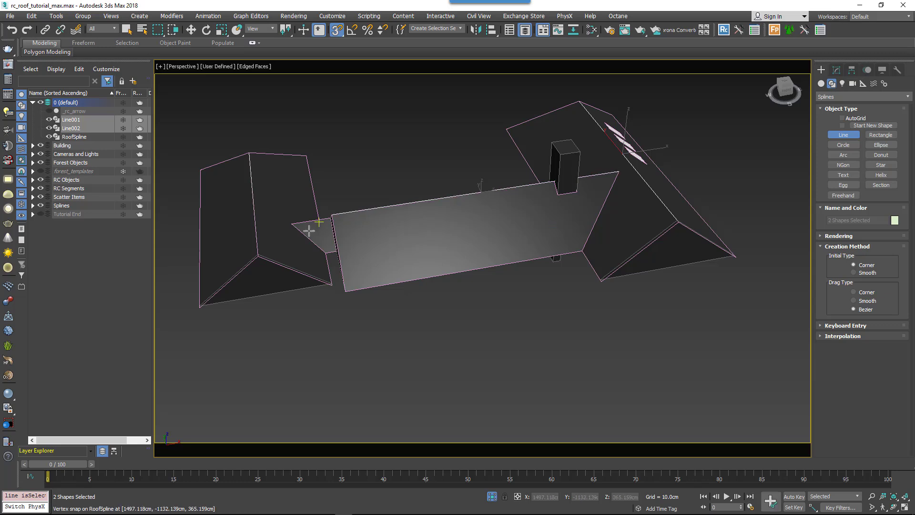
pyautogui.click(292, 223)
pyautogui.keyDown('alt'); pyautogui.moveTo(327, 251); pyautogui.dragTo(367, 246, button='middle'); pyautogui.keyUp('alt')
pyautogui.click(331, 229)
pyautogui.rightClick(331, 230)
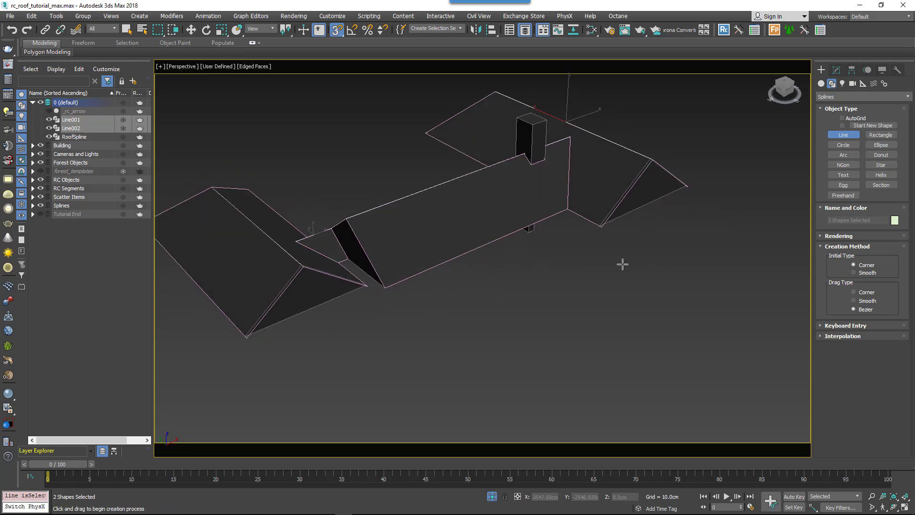
# Draw snapped lines up both sloping gable edges of the skylight wing to its ridge apex
pyautogui.keyDown('alt'); pyautogui.moveTo(603, 276); pyautogui.dragTo(551, 276, button='middle'); pyautogui.keyUp('alt')
pyautogui.click(578, 285)
pyautogui.click(385, 125)
pyautogui.rightClick(385, 126)
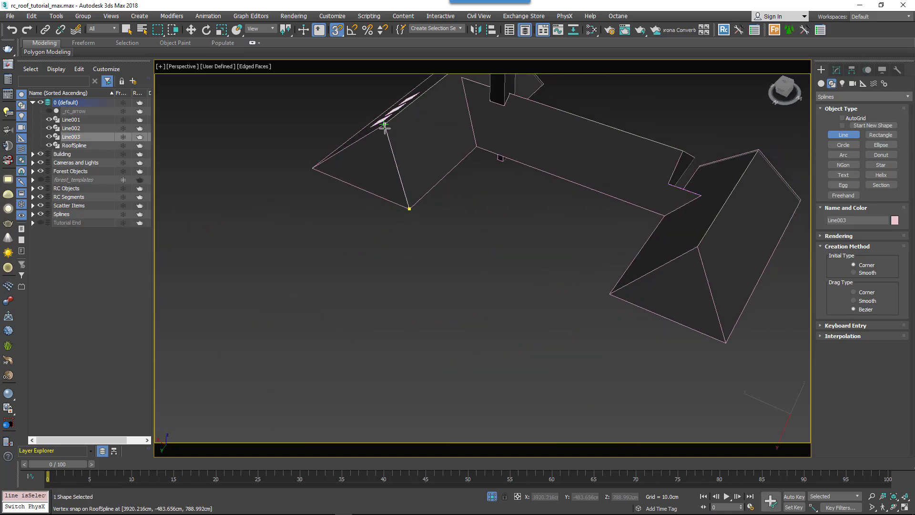
pyautogui.click(313, 168)
pyautogui.click(385, 126)
pyautogui.rightClick(385, 126)
# Draw snapped lines up both sloping gable edges of the wing without skylights to its ridge apex
pyautogui.click(610, 294)
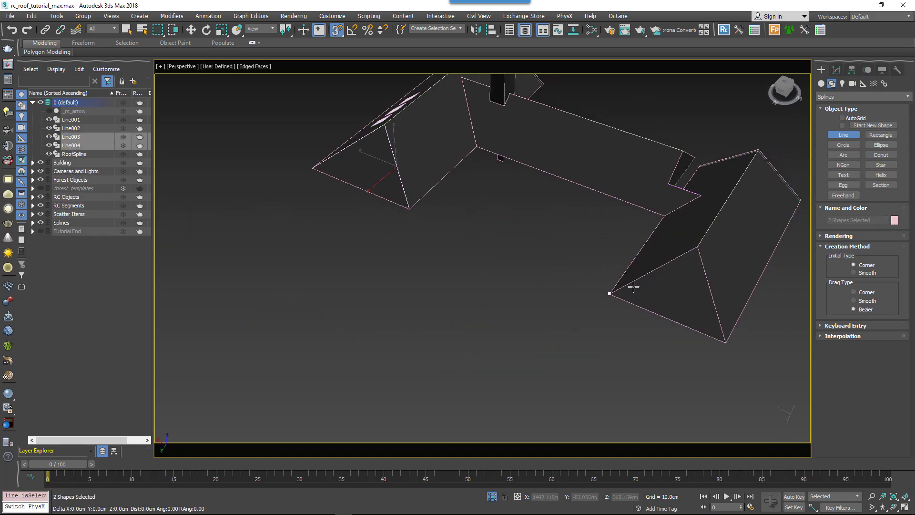
pyautogui.click(697, 248)
pyautogui.rightClick(698, 247)
pyautogui.click(725, 341)
pyautogui.click(698, 250)
pyautogui.rightClick(699, 250)
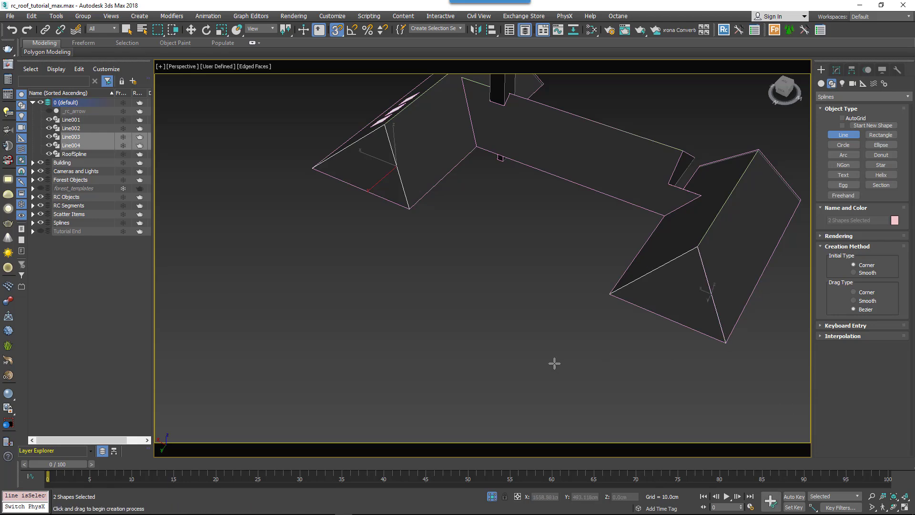
# Create a new RailClone Pro object on the empty ground beside the roof
pyautogui.keyDown('alt'); pyautogui.moveTo(553, 363); pyautogui.dragTo(568, 265, button='middle'); pyautogui.keyUp('alt')
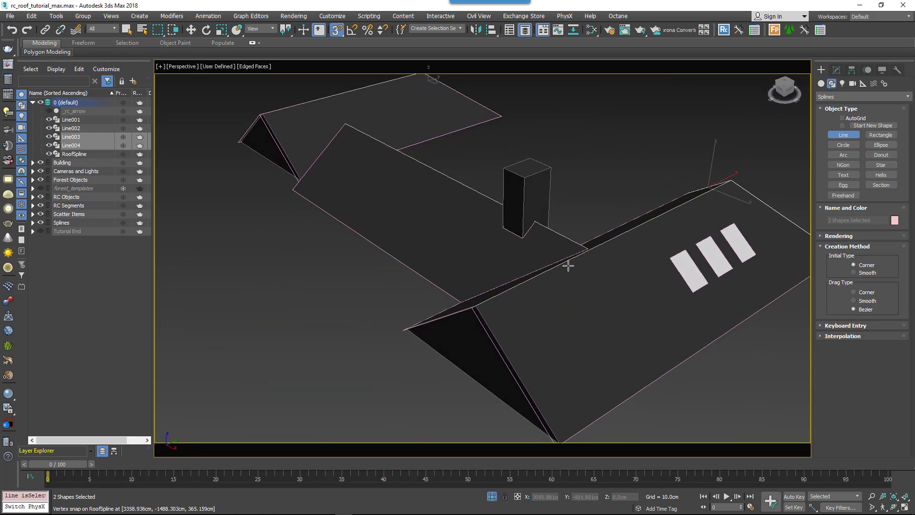
pyautogui.click(822, 84)
pyautogui.click(843, 136)
pyautogui.moveTo(258, 338); pyautogui.dragTo(299, 355)
pyautogui.rightClick(299, 355)
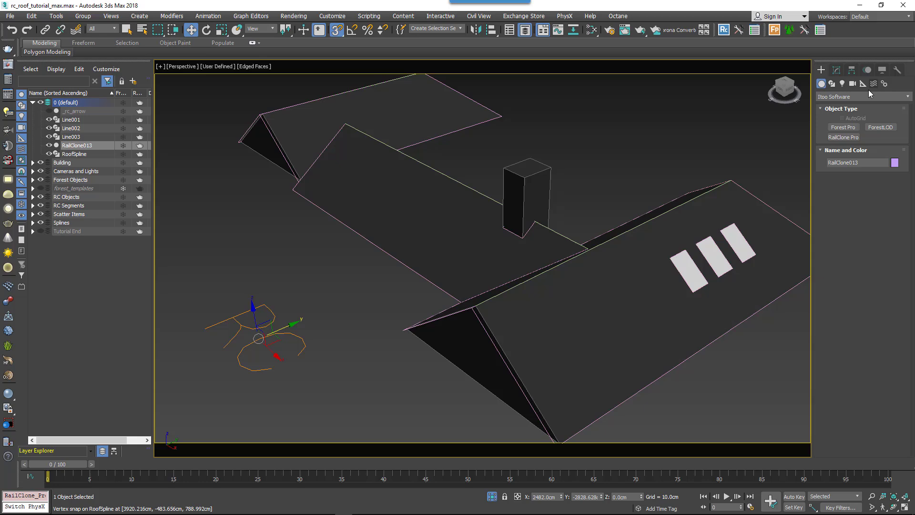
# Load the Angle Hip - Mechanical library style into the new RailClone object and assign Line001 as its spline
pyautogui.click(837, 71)
pyautogui.click(842, 233)
pyautogui.click(840, 222)
pyautogui.click(857, 272)
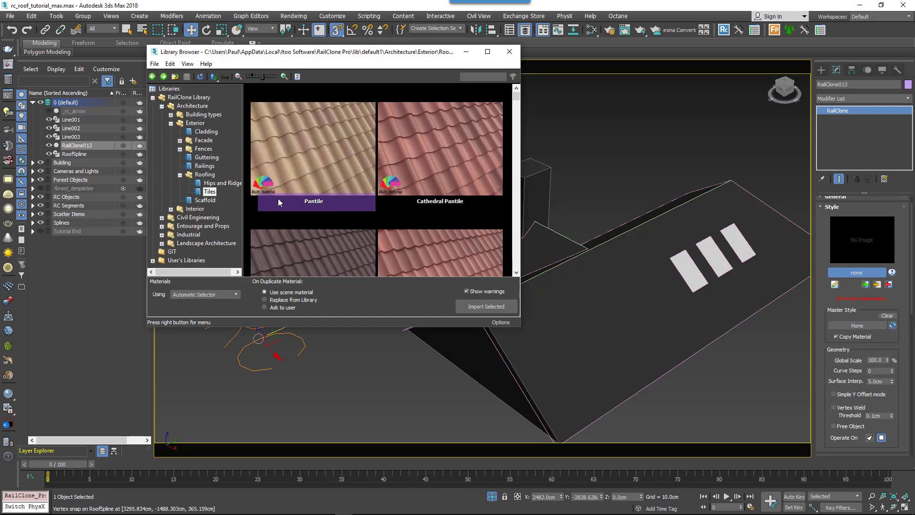
pyautogui.click(294, 109)
pyautogui.click(486, 306)
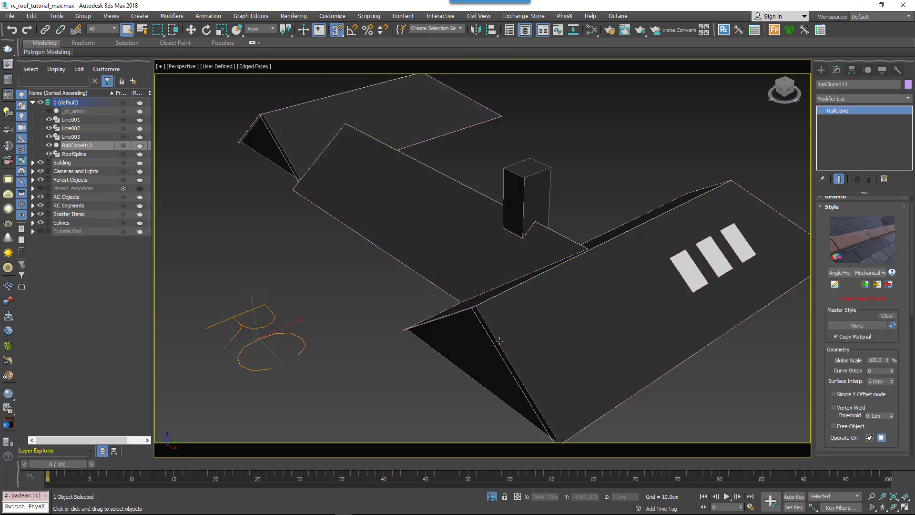
pyautogui.scroll(-5, 856, 296)
pyautogui.click(842, 249)
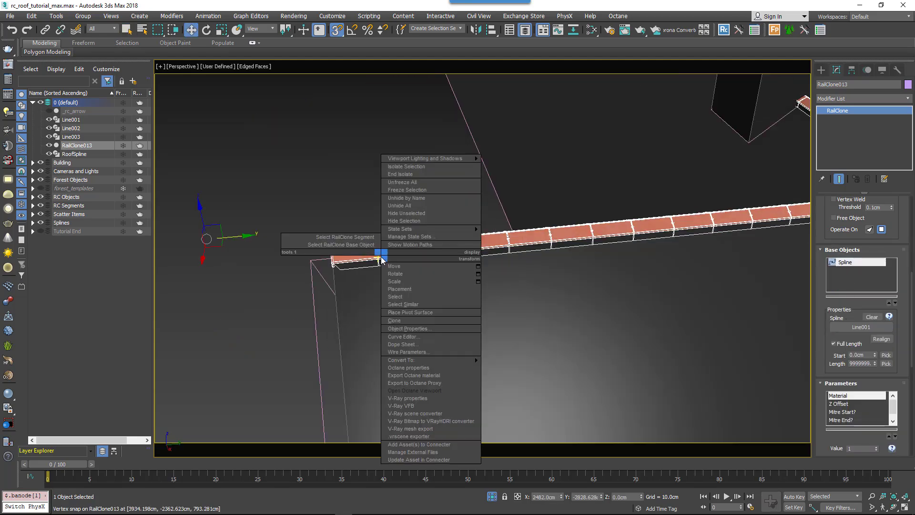
# Select base object Line001 and move its ridge end vertices along Y, shifting the second spline's first vertex about -19.6 cm
pyautogui.click(358, 257)
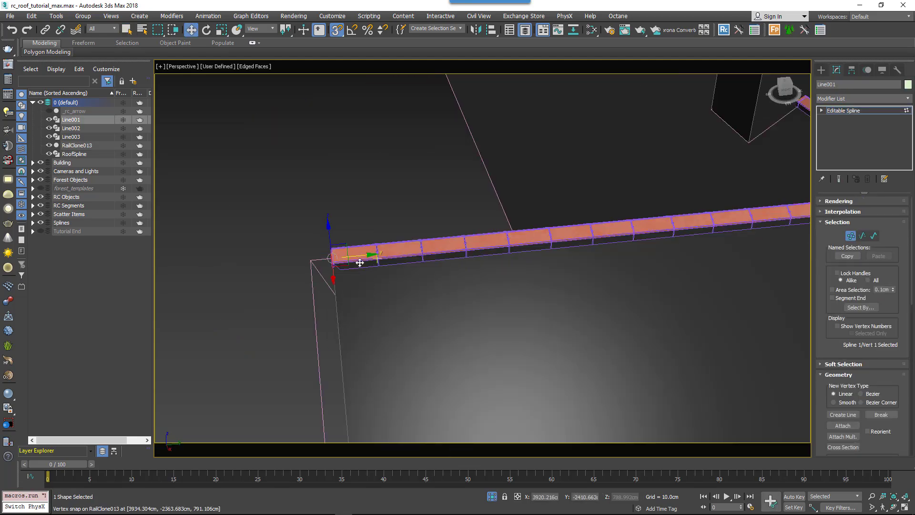
pyautogui.moveTo(357, 260); pyautogui.dragTo(392, 261)
pyautogui.scroll(-6, 429, 277)
pyautogui.scroll(5, 381, 293)
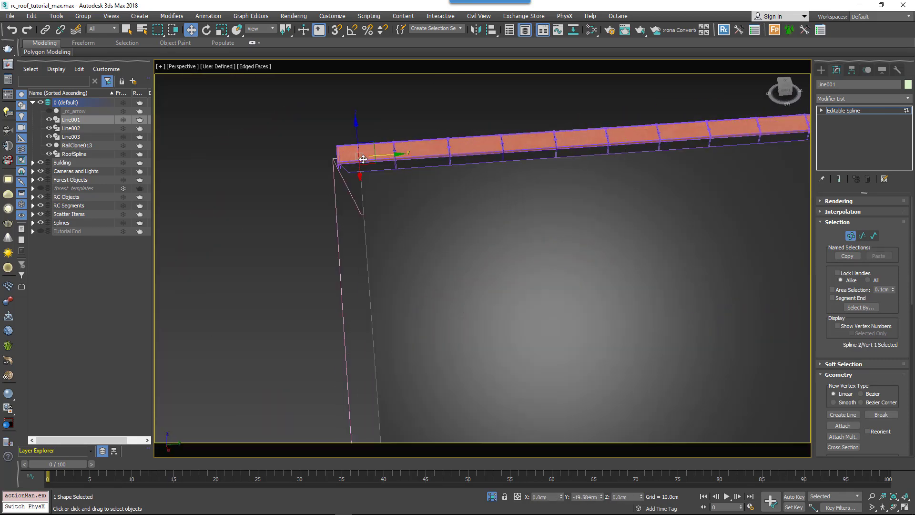
pyautogui.click(851, 235)
# Unhide _rc_arrow and adjust the Z Offset of the ridge tiles so they sit against the roof tiles
pyautogui.click(49, 111)
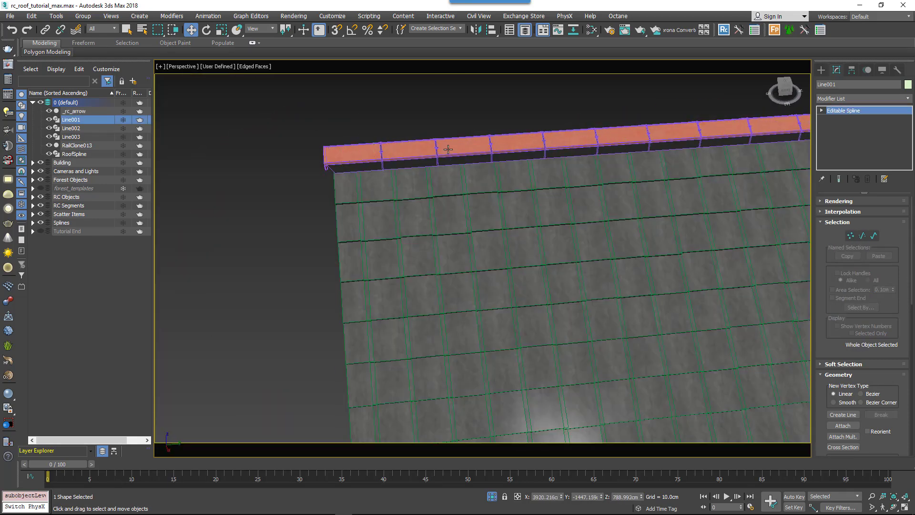
pyautogui.click(448, 147)
pyautogui.keyDown('alt'); pyautogui.moveTo(447, 147); pyautogui.dragTo(744, 191, button='middle'); pyautogui.keyUp('alt')
pyautogui.scroll(-3, 829, 363)
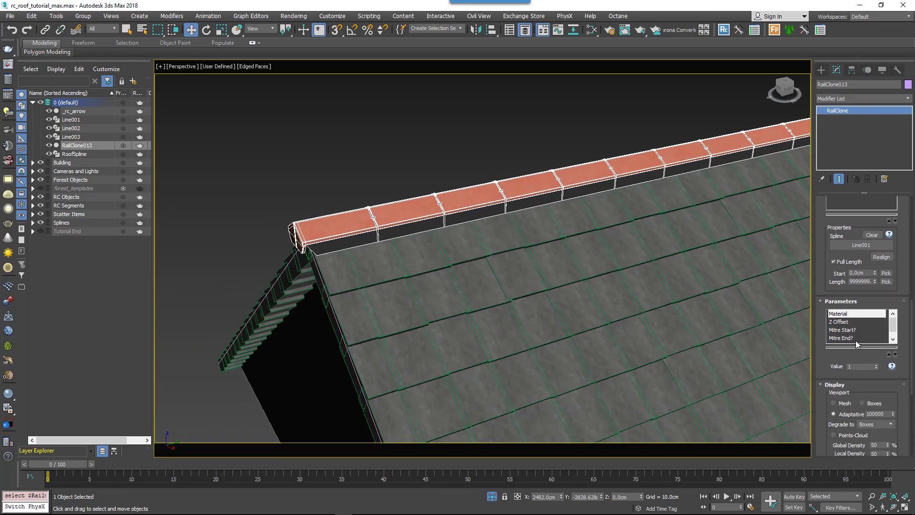
pyautogui.click(839, 322)
pyautogui.moveTo(876, 374); pyautogui.dragTo(891, 26)
# Toggle the ridge style's end option and check the ridge tiles across the whole roof
pyautogui.keyDown('alt'); pyautogui.moveTo(705, 262); pyautogui.dragTo(528, 202, button='middle'); pyautogui.keyUp('alt')
pyautogui.click(854, 340)
pyautogui.click(850, 375)
pyautogui.moveTo(629, 310); pyautogui.dragTo(567, 239, button='middle')
pyautogui.scroll(-4, 480, 398)
# Set the Material parameter of the ridge tiles to 18
pyautogui.click(839, 313)
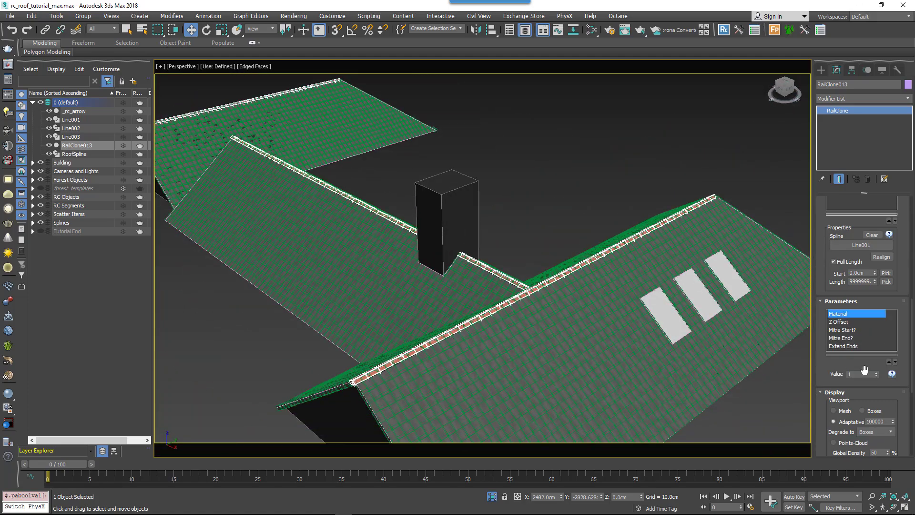
pyautogui.keyDown('alt'); pyautogui.moveTo(524, 267); pyautogui.dragTo(453, 295, button='middle'); pyautogui.keyUp('alt')
pyautogui.scroll(8, 375, 321)
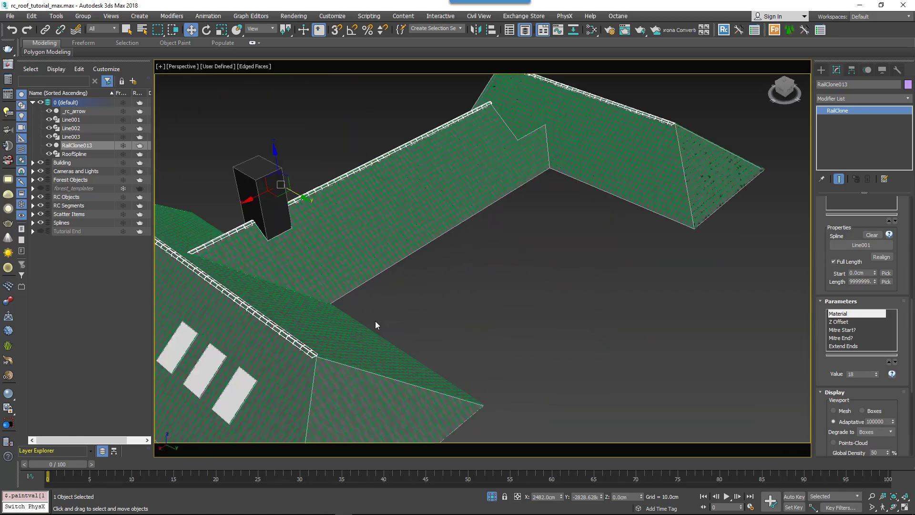
# Clone the ridge tile RailClone object as an independent copy and assign Line003 as its spline to cover the hips
pyautogui.hotkey('ctrl', 'v')
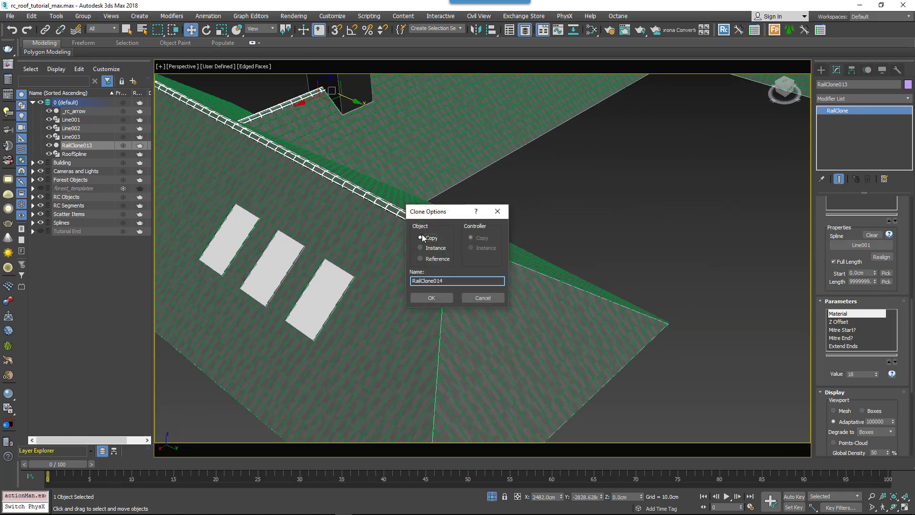
pyautogui.click(420, 237)
pyautogui.click(432, 296)
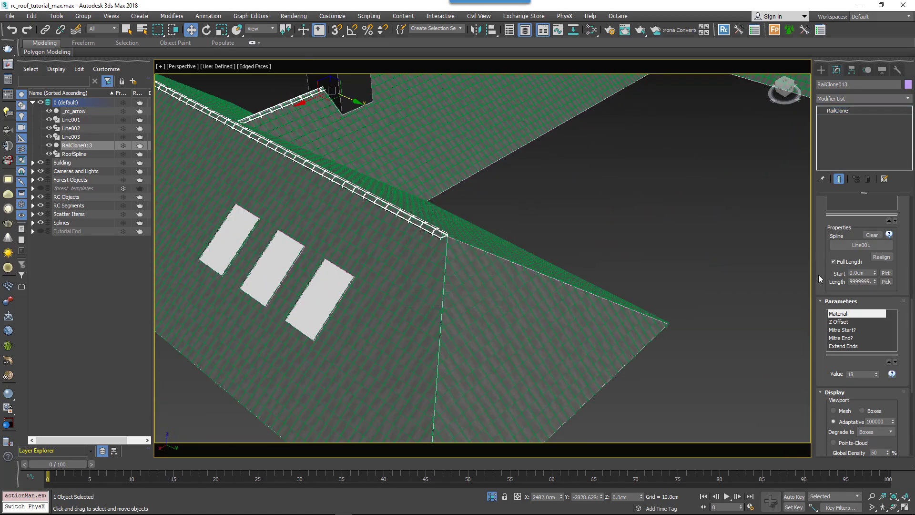
pyautogui.click(844, 245)
pyautogui.click(589, 292)
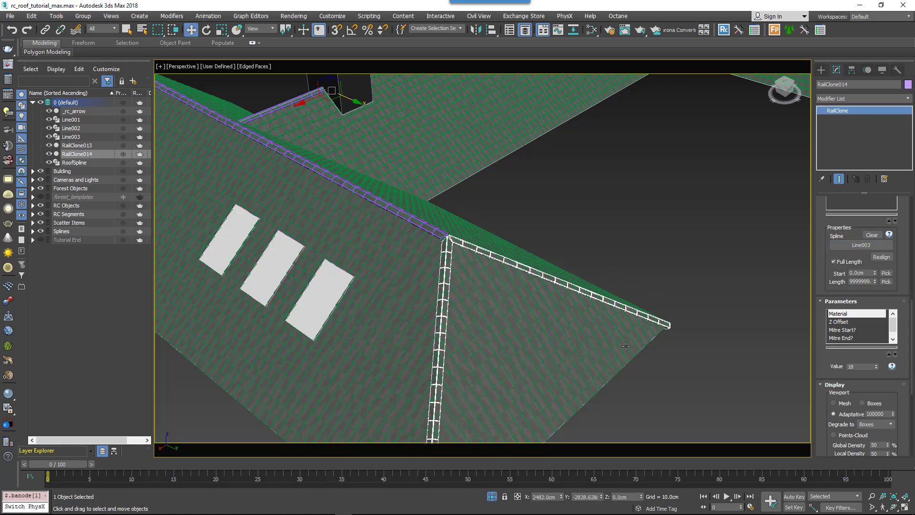
# Adjust the Z Offset of the hip tiles on the Line003 object to 1.329 cm
pyautogui.scroll(-6, 611, 284)
pyautogui.keyDown('alt'); pyautogui.moveTo(612, 284); pyautogui.dragTo(732, 298, button='middle'); pyautogui.keyUp('alt')
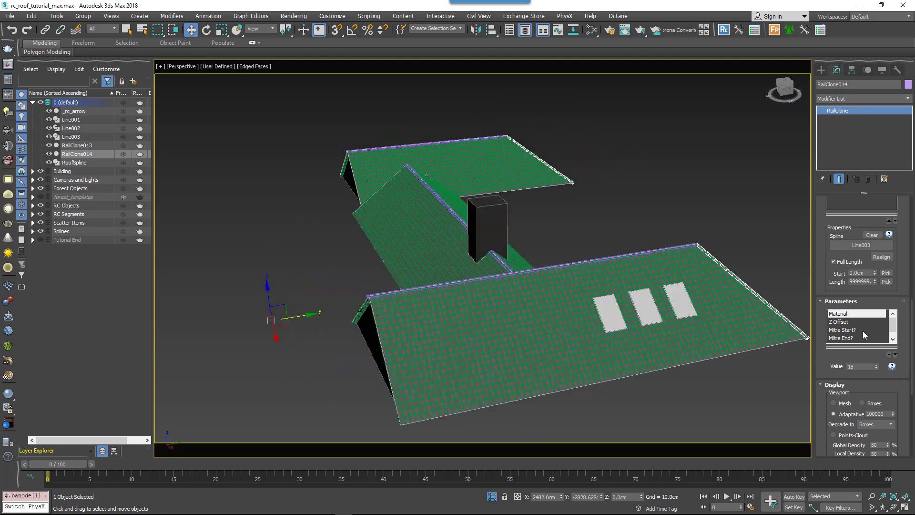
pyautogui.click(854, 367)
pyautogui.keyDown('alt'); pyautogui.moveTo(662, 328); pyautogui.dragTo(558, 317, button='middle'); pyautogui.keyUp('alt')
pyautogui.click(605, 336)
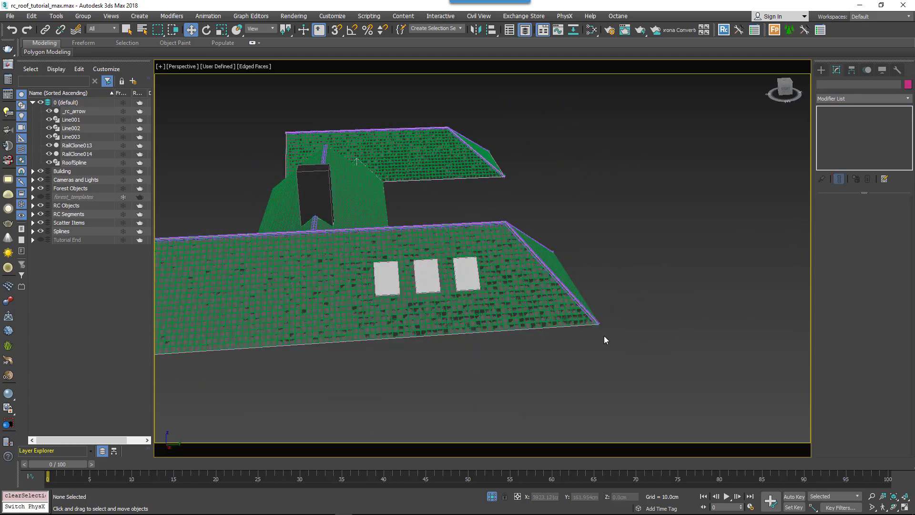
pyautogui.scroll(4, 571, 280)
pyautogui.keyDown('alt'); pyautogui.moveTo(571, 283); pyautogui.dragTo(581, 323, button='middle'); pyautogui.keyUp('alt')
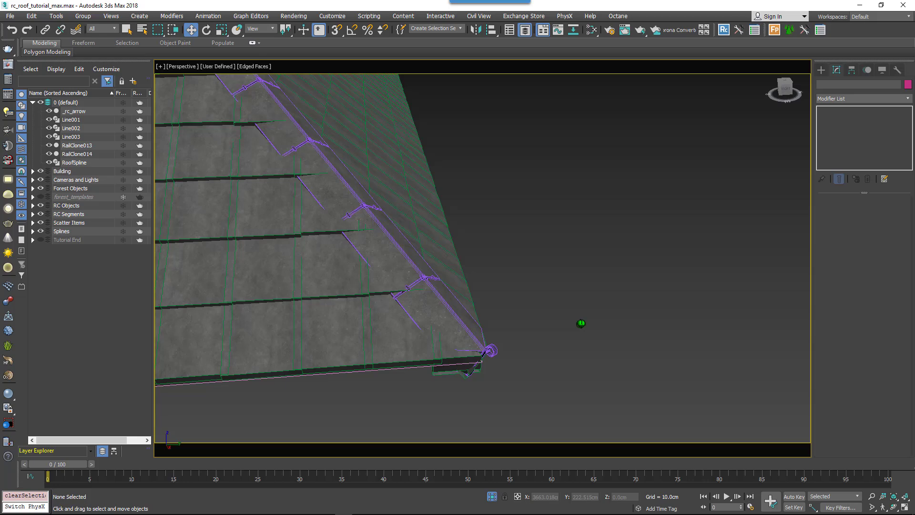
pyautogui.click(454, 318)
pyautogui.scroll(-10, 871, 358)
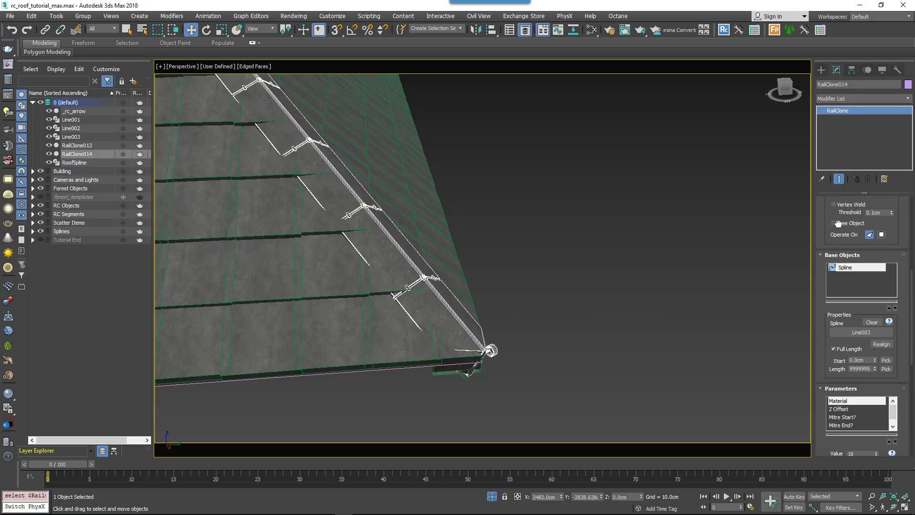
pyautogui.click(841, 338)
pyautogui.moveTo(877, 382); pyautogui.dragTo(862, 320)
# Check the complete roof, end isolation mode, and frame the house's gable end within the full scene
pyautogui.scroll(-10, 587, 344)
pyautogui.keyDown('alt'); pyautogui.moveTo(553, 342); pyautogui.dragTo(575, 307, button='middle'); pyautogui.keyUp('alt')
pyautogui.scroll(4, 577, 336)
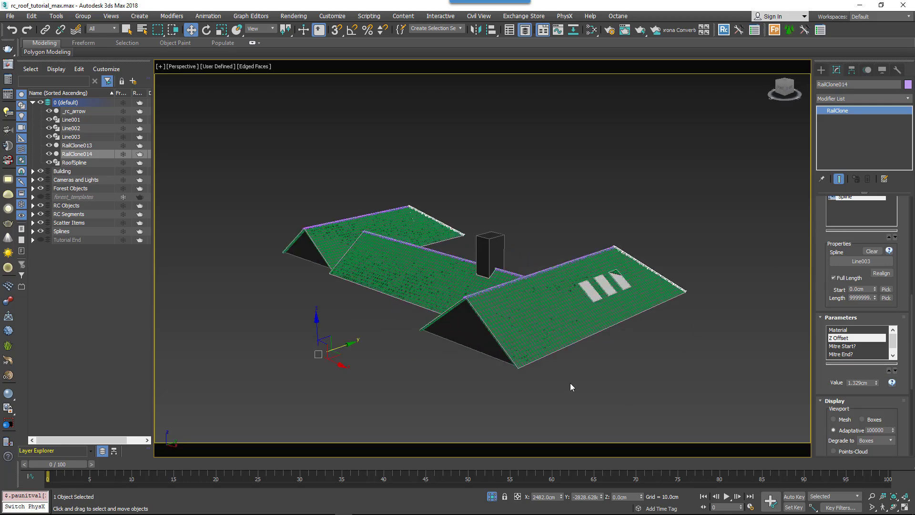
pyautogui.moveTo(634, 368); pyautogui.dragTo(621, 373, button='middle')
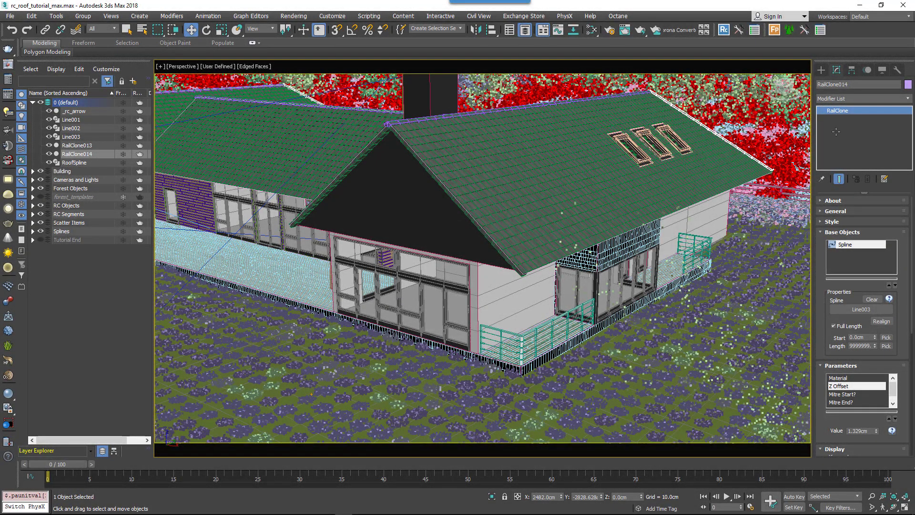
# Create a new RailClone Pro object on the ground beside the house and display its parameters
pyautogui.click(821, 70)
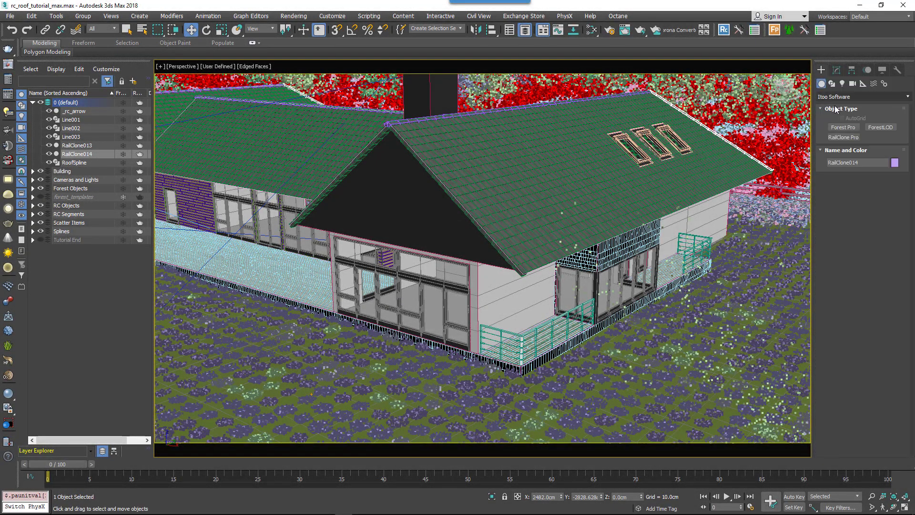
pyautogui.click(844, 137)
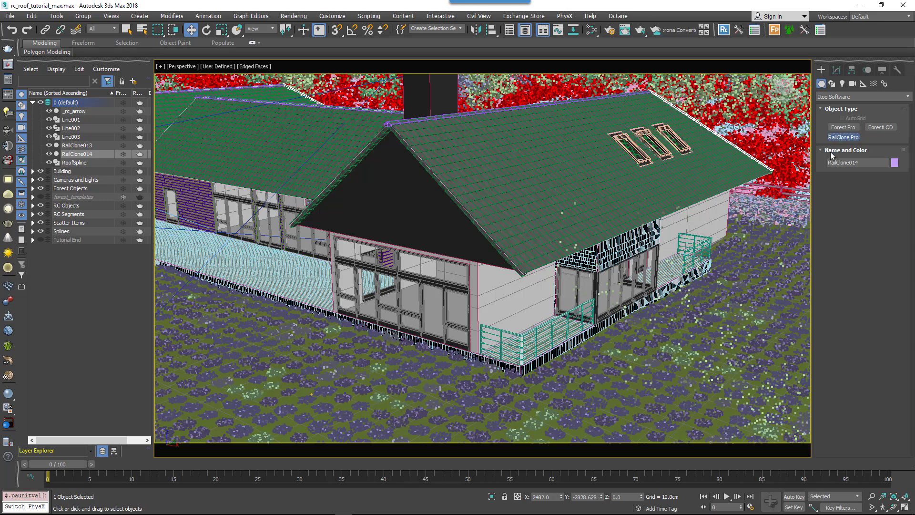
pyautogui.click(656, 358)
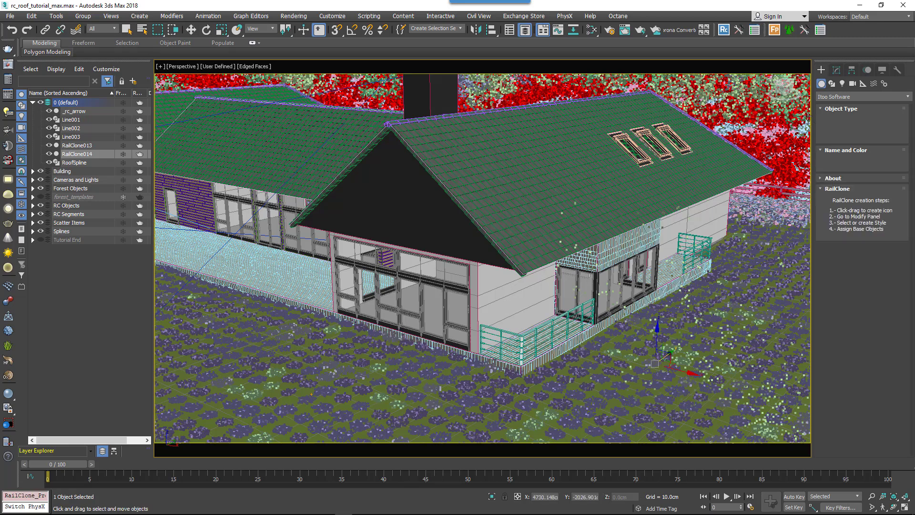
pyautogui.click(836, 70)
# Load the Concrete Cladding Randomised style from the Exterior Cladding library into the new RailClone object
pyautogui.click(832, 221)
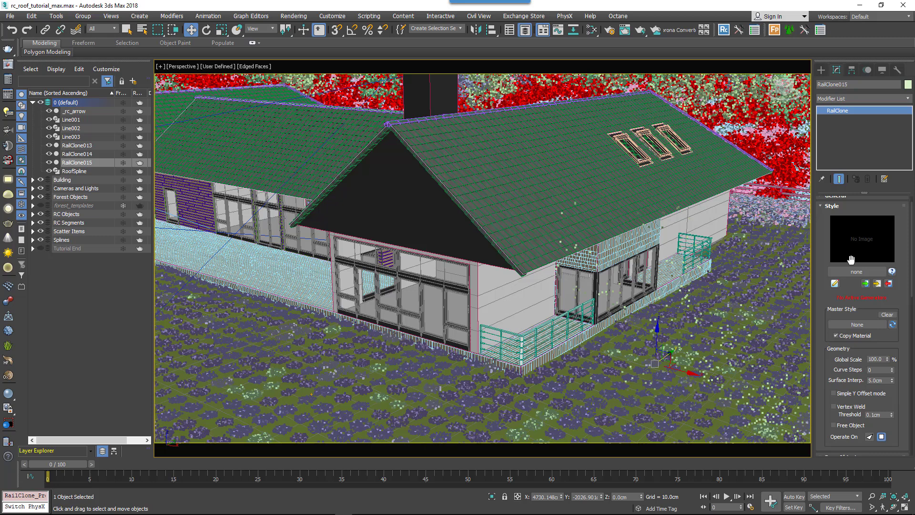
pyautogui.click(857, 271)
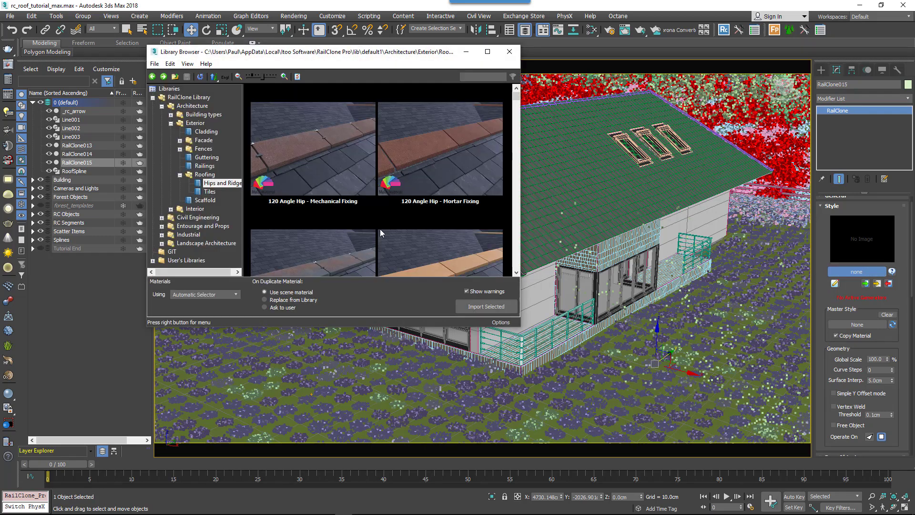
pyautogui.click(208, 131)
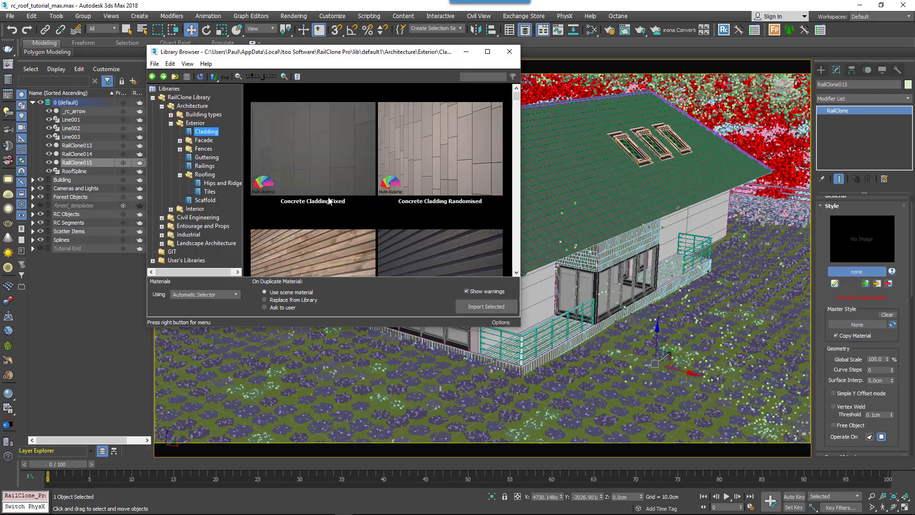
pyautogui.click(437, 151)
pyautogui.click(508, 310)
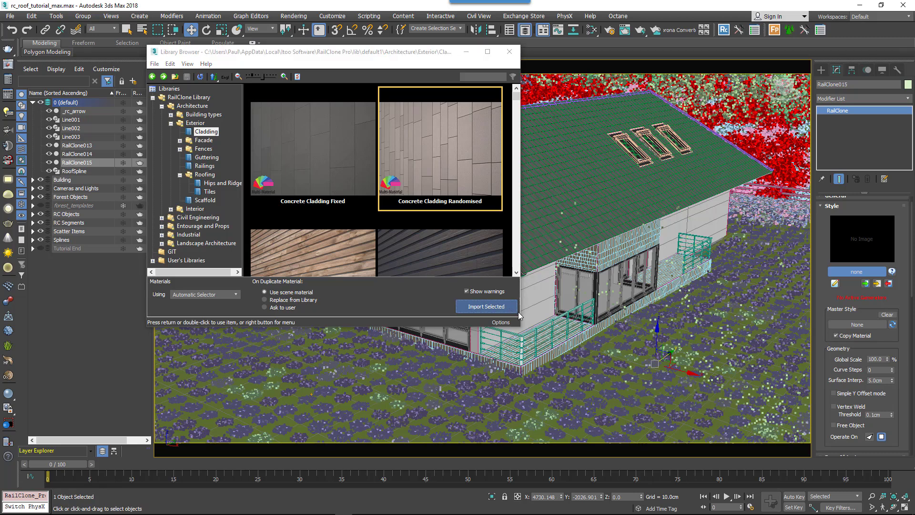
# Assign the Walls spline as the cladding's Clipping Area base object and check the covered walls
pyautogui.scroll(-5, 854, 310)
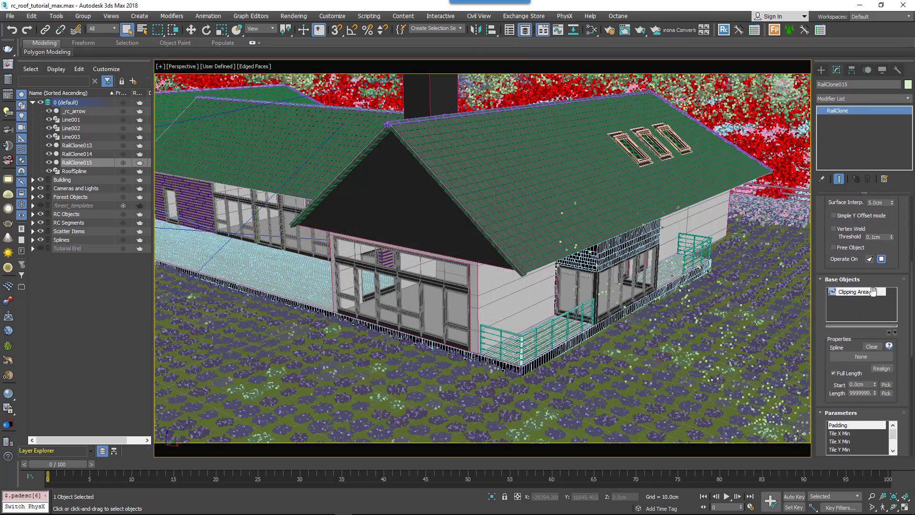
pyautogui.click(862, 355)
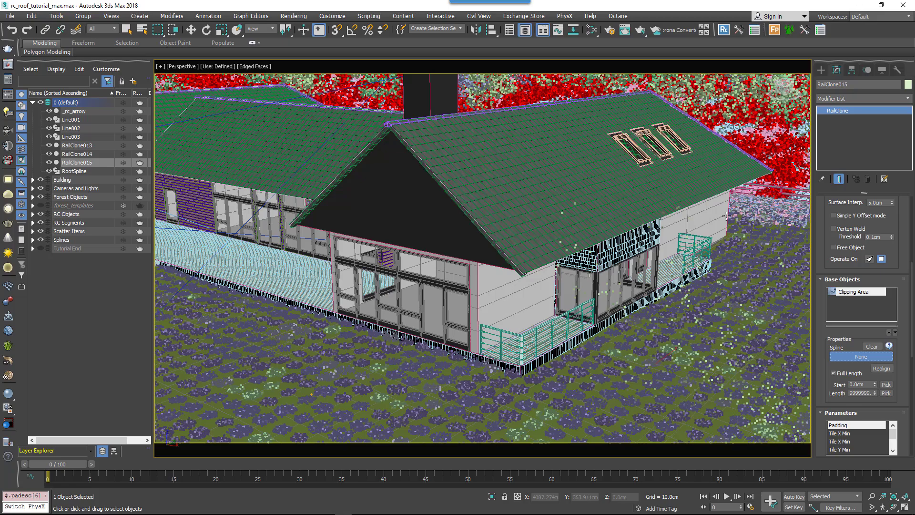
pyautogui.click(421, 353)
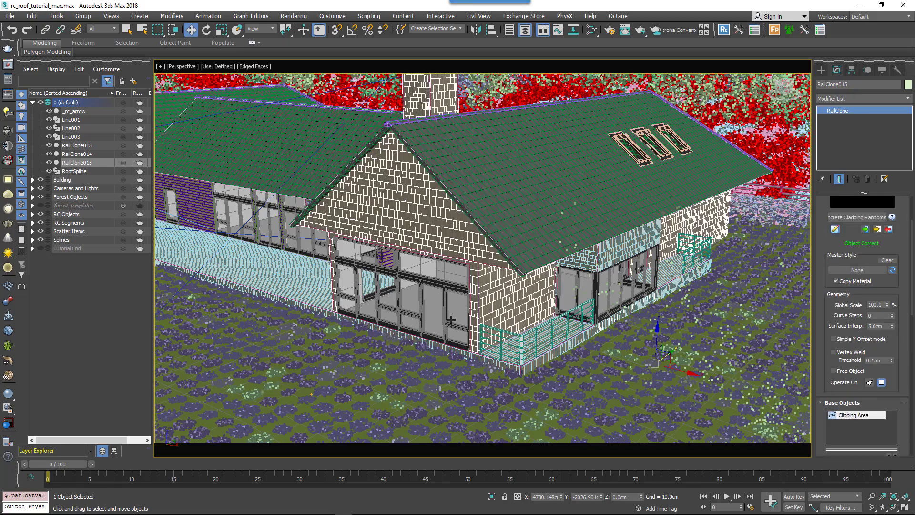
pyautogui.keyDown('alt'); pyautogui.moveTo(451, 320); pyautogui.dragTo(492, 314, button='middle'); pyautogui.keyUp('alt')
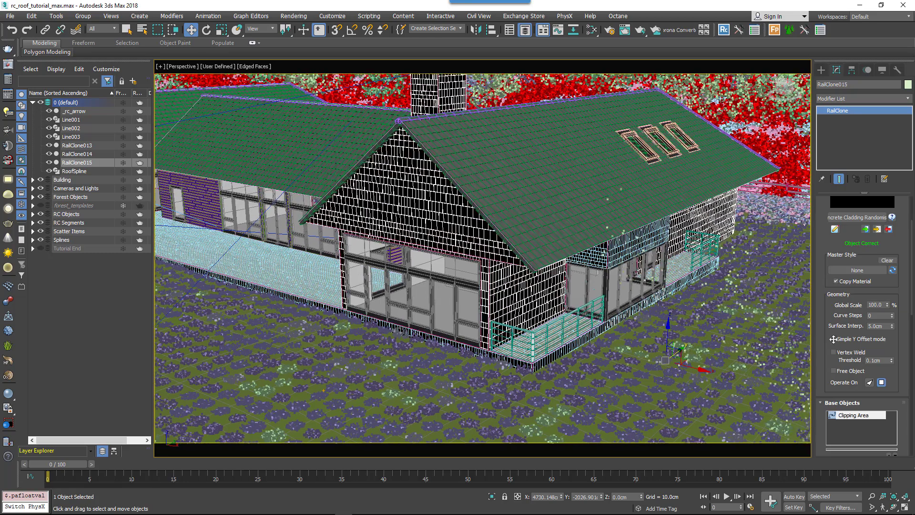
# Adjust the wall cladding's Tile Y Max and Material Colour parameters
pyautogui.scroll(-5, 844, 301)
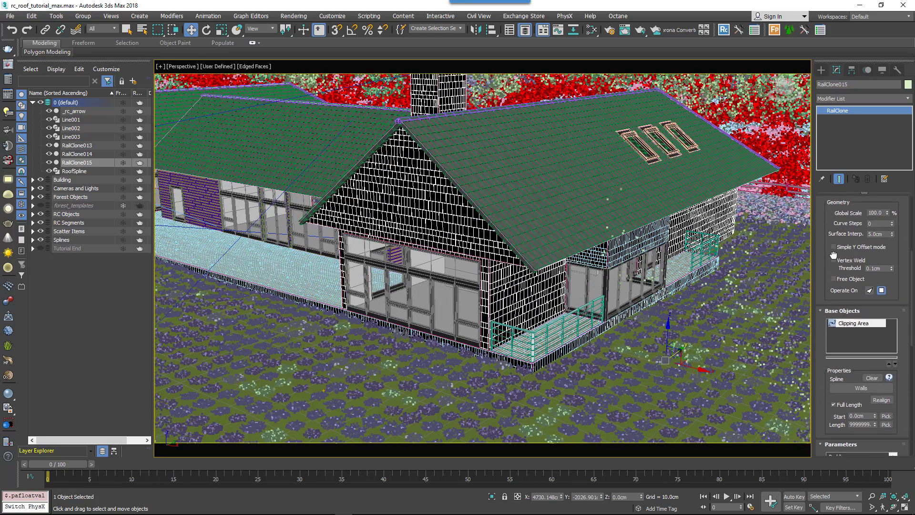
pyautogui.scroll(-2, 830, 356)
pyautogui.scroll(-1, 856, 340)
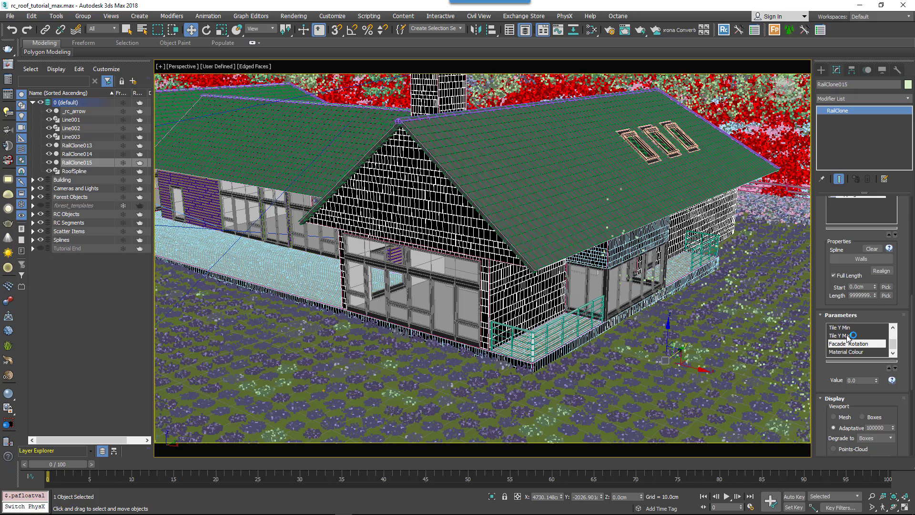
pyautogui.click(858, 336)
pyautogui.click(861, 343)
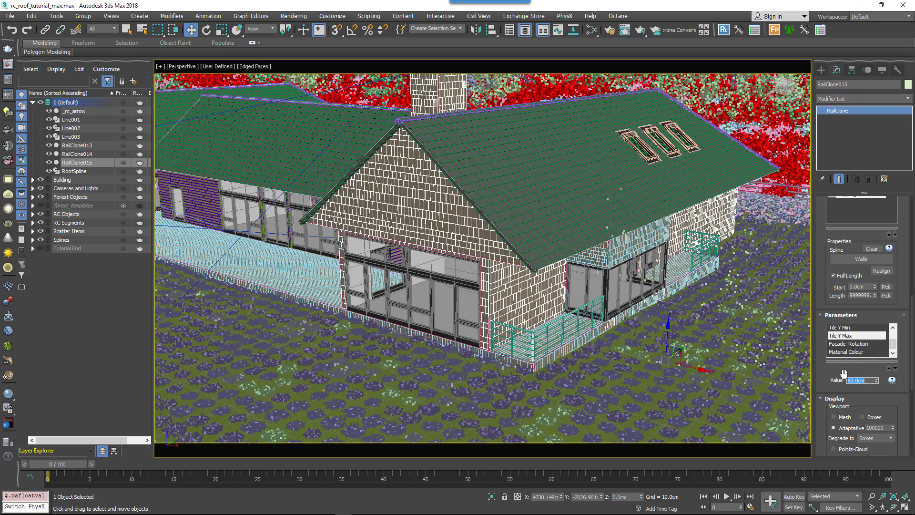
pyautogui.click(853, 352)
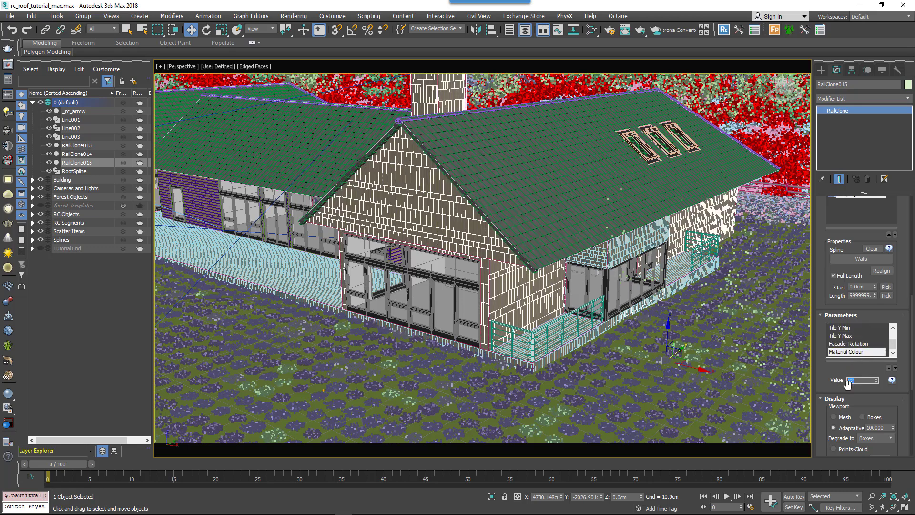
# Turn off edged faces and view the clad house through PhysCamera004
pyautogui.scroll(3, 829, 404)
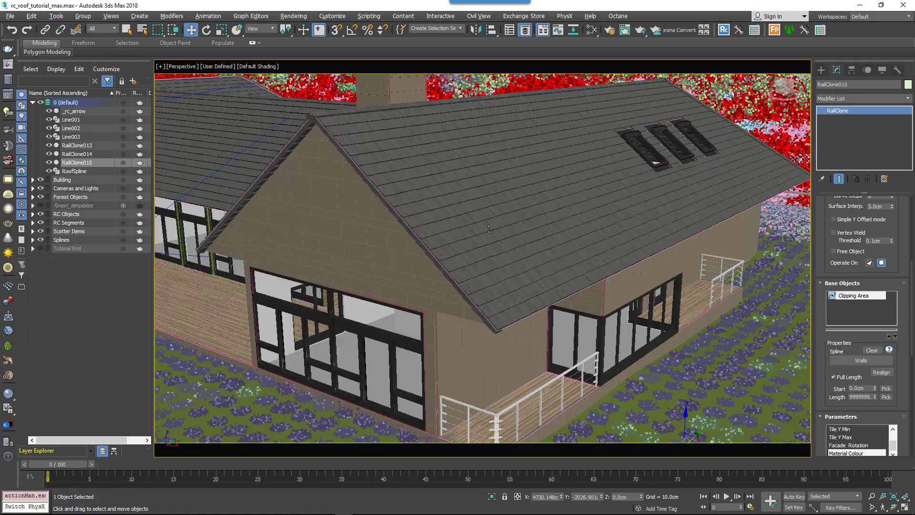
pyautogui.press('c')
pyautogui.doubleClick(452, 212)
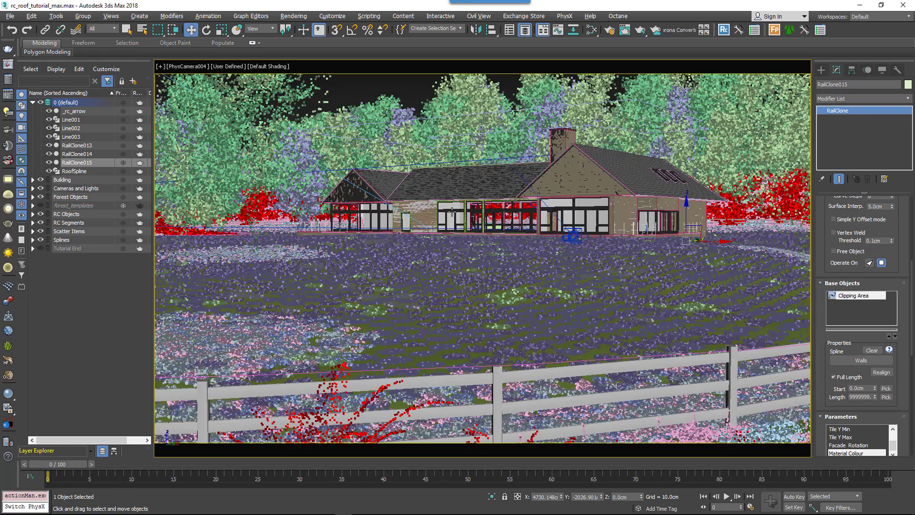